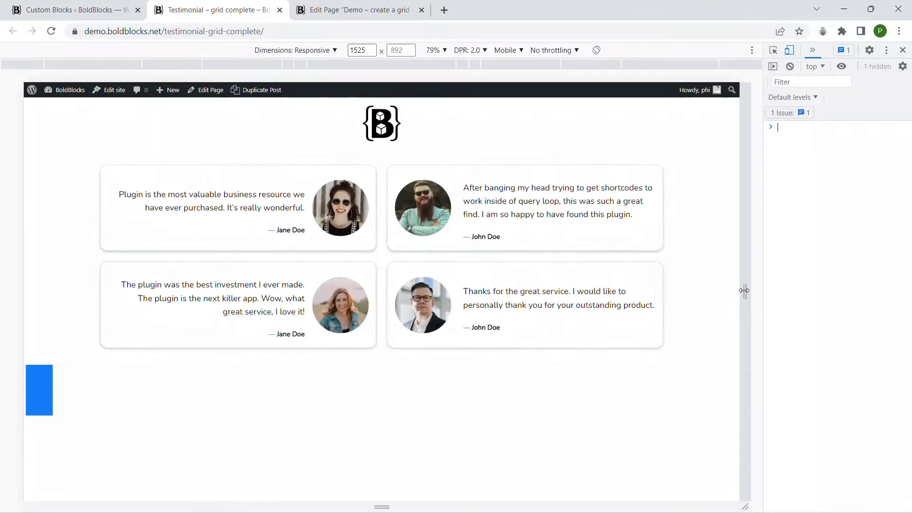
# Step: Create a new custom block titled 'Testimonial item' and insert a Grid block
pyautogui.moveTo(744, 291)
pyautogui.mouseDown()
pyautogui.moveTo(558, 291)
pyautogui.moveTo(463, 272)
pyautogui.moveTo(530, 266)
pyautogui.moveTo(630, 287)
pyautogui.moveTo(741, 293)
pyautogui.mouseUp()
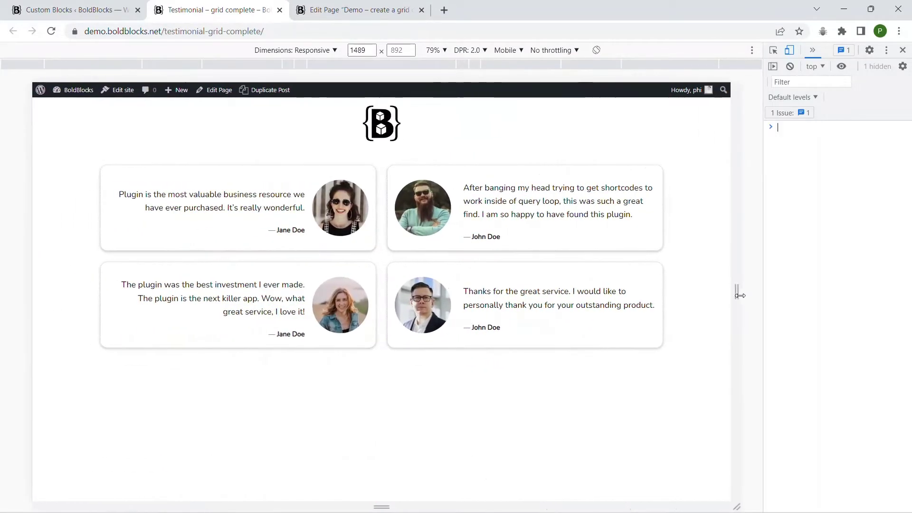
pyautogui.click(71, 9)
pyautogui.click(233, 82)
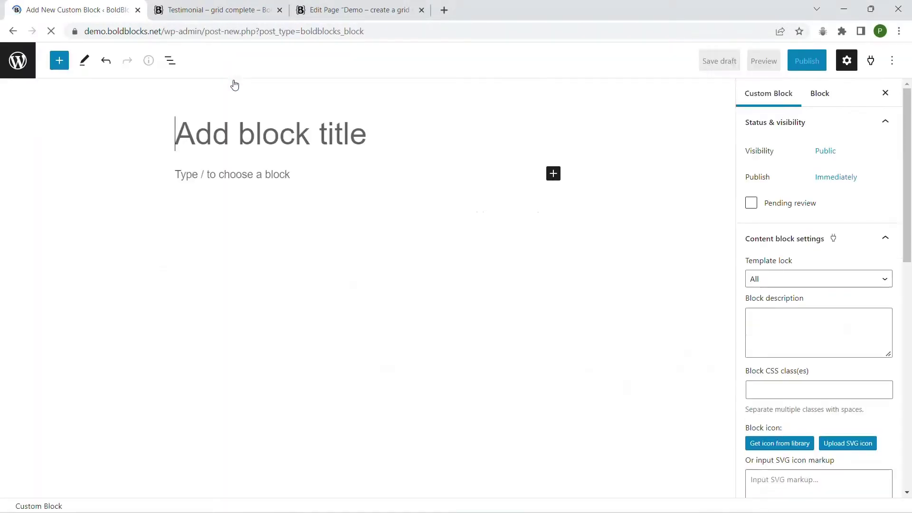
pyautogui.write('Testimonial item')
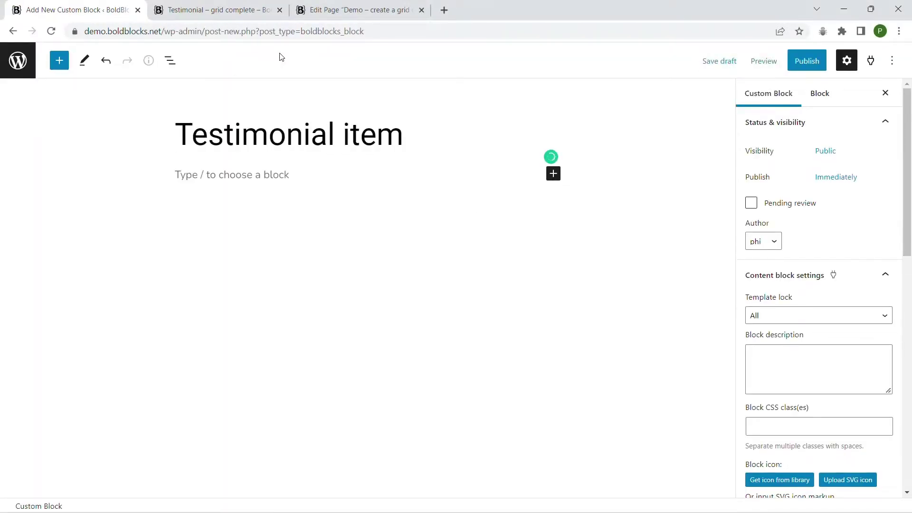
pyautogui.click(551, 156)
pyautogui.write('/')
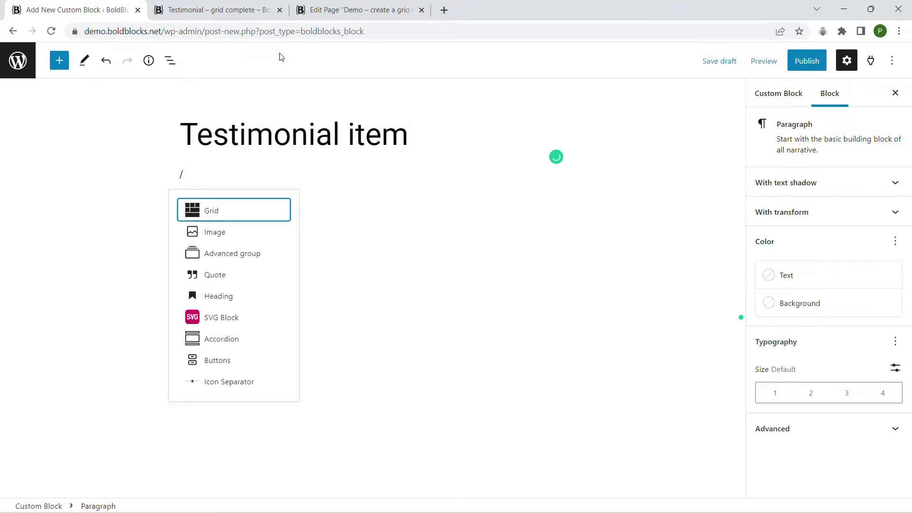
pyautogui.press('Return')
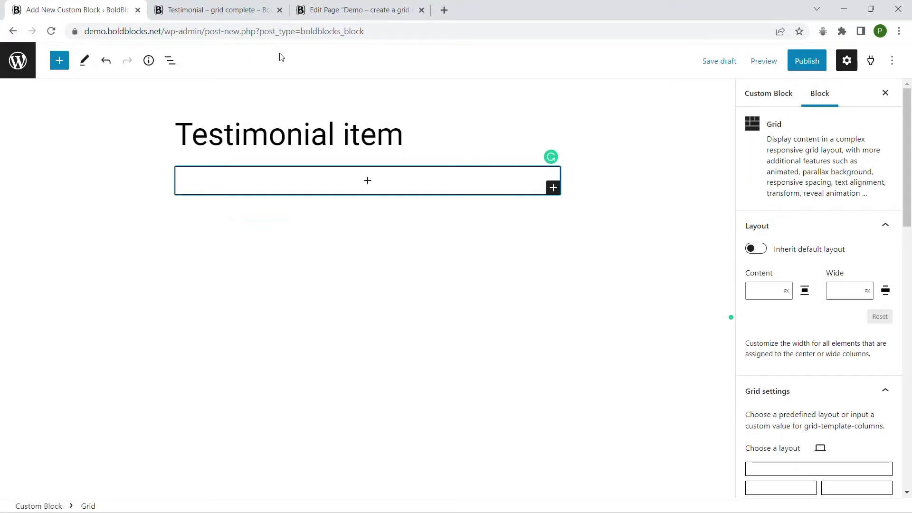
# Step: Add a Plain-style quote with the copied testimonial text and Jane Doe citation
pyautogui.click(368, 181)
pyautogui.click(369, 322)
pyautogui.click(217, 9)
pyautogui.moveTo(69, 189); pyautogui.dragTo(283, 210)
pyautogui.hotkey('ctrl', 'c')
pyautogui.click(76, 9)
pyautogui.click(214, 9)
pyautogui.doubleClick(267, 238)
pyautogui.hotkey('ctrl', 'c')
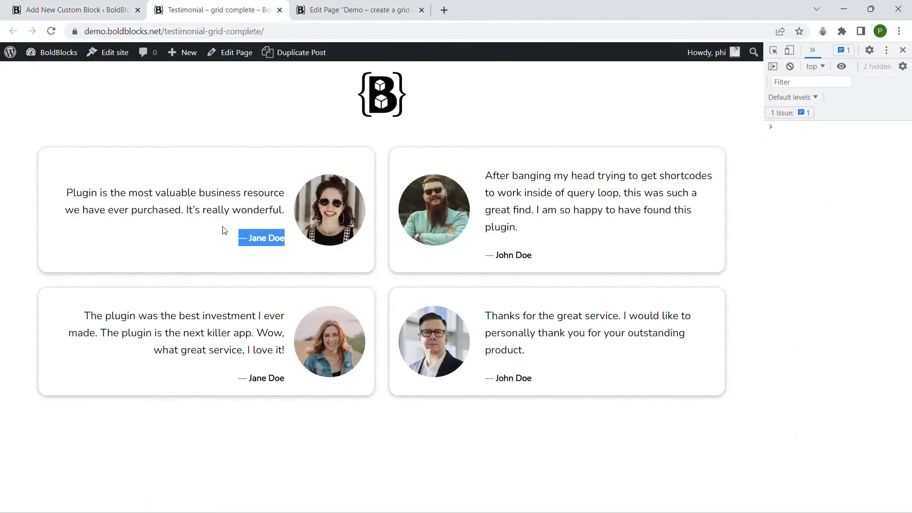
pyautogui.click(77, 9)
pyautogui.click(857, 222)
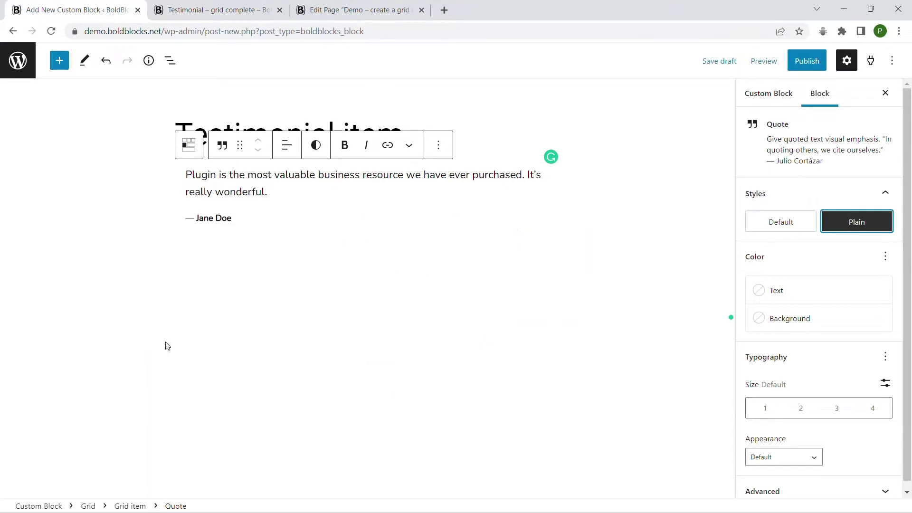
# Step: Add a second grid item holding the woman's photo from the media library
pyautogui.click(88, 506)
pyautogui.click(553, 218)
pyautogui.click(368, 249)
pyautogui.click(427, 336)
pyautogui.click(258, 317)
pyautogui.click(326, 204)
pyautogui.click(867, 479)
pyautogui.write('160')
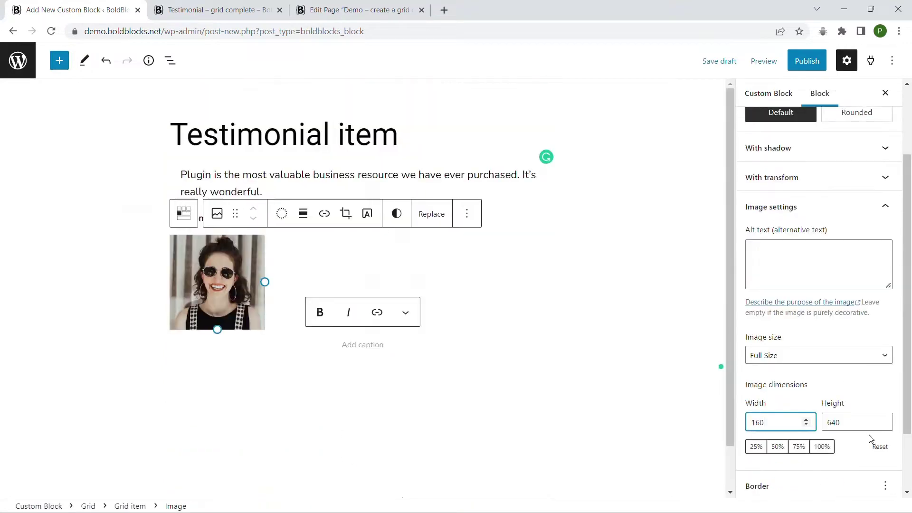
# Step: Size the photo to 160×160 with a 50% corner radius
pyautogui.click(857, 422)
pyautogui.write('160')
pyautogui.scroll(-2, 819, 356)
pyautogui.click(798, 449)
pyautogui.click(798, 470)
pyautogui.click(770, 450)
pyautogui.write('50')
pyautogui.click(499, 289)
pyautogui.click(184, 213)
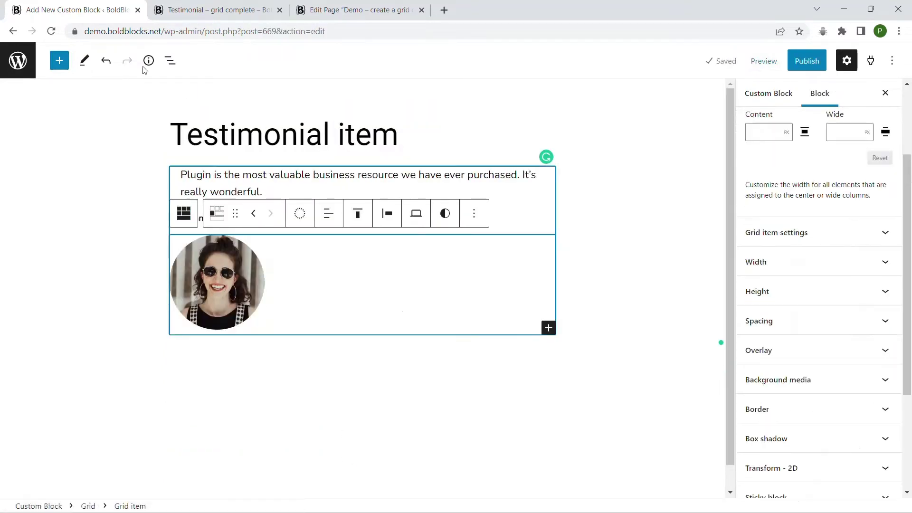
# Step: In List View, move the photo item above the quote
pyautogui.click(170, 60)
pyautogui.click(358, 215)
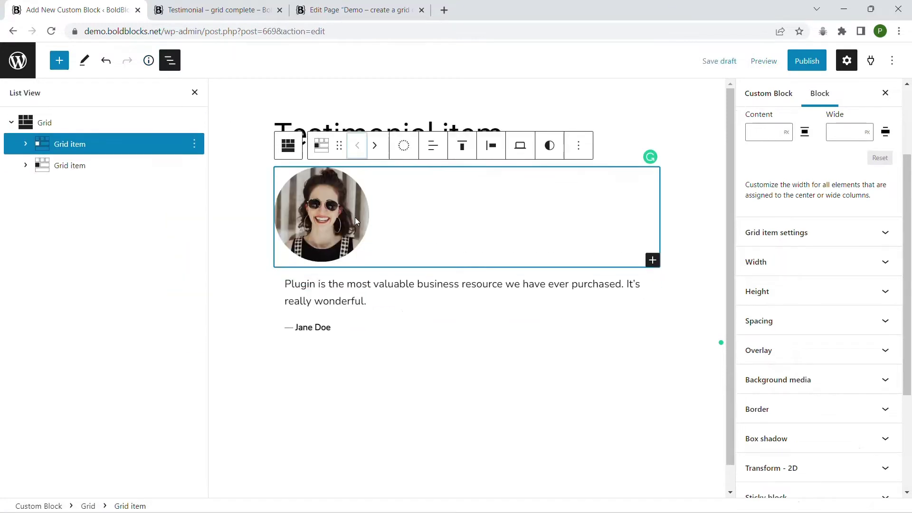
pyautogui.click(287, 146)
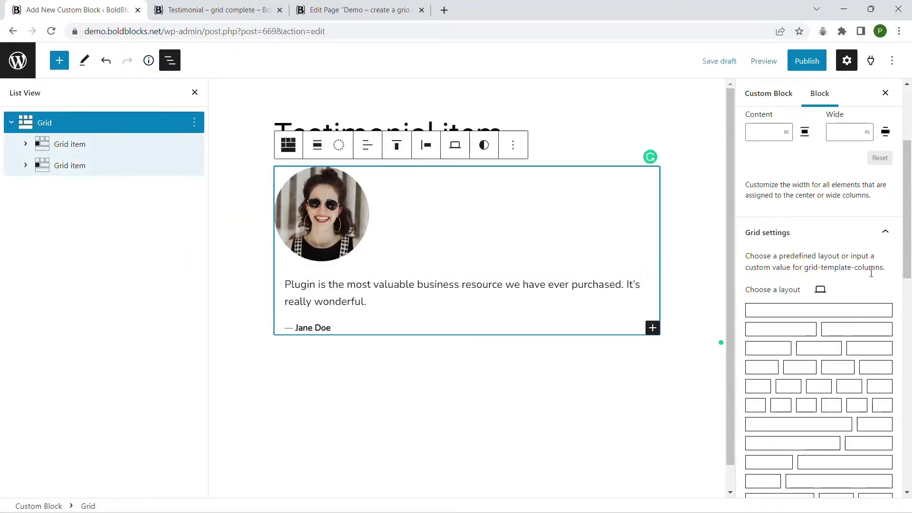
pyautogui.scroll(-3, 876, 278)
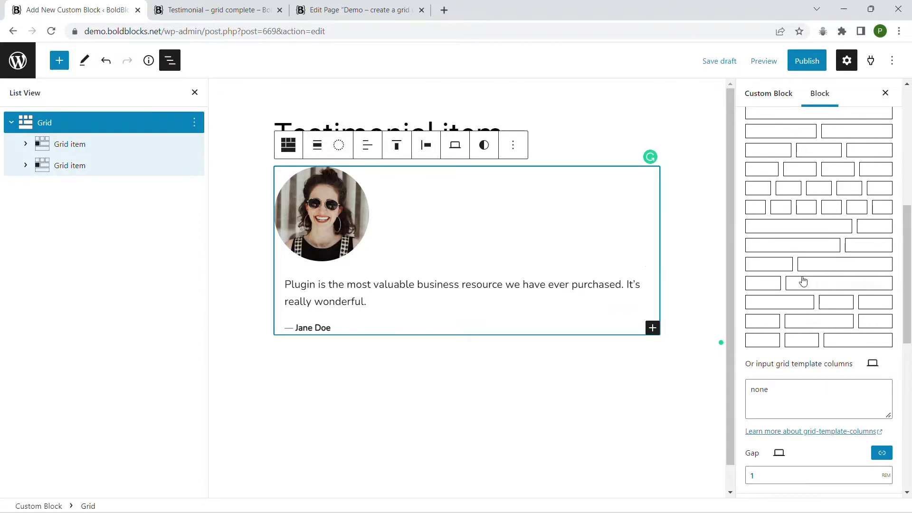
# Step: Apply the 1fr 2fr layout, make the photo column 160px, and set the first item's Order to 1
pyautogui.click(819, 264)
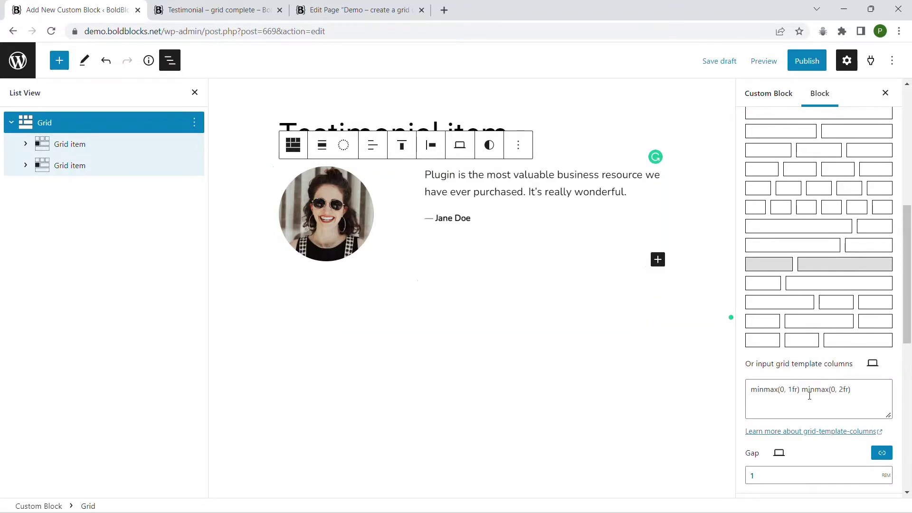
pyautogui.click(839, 389)
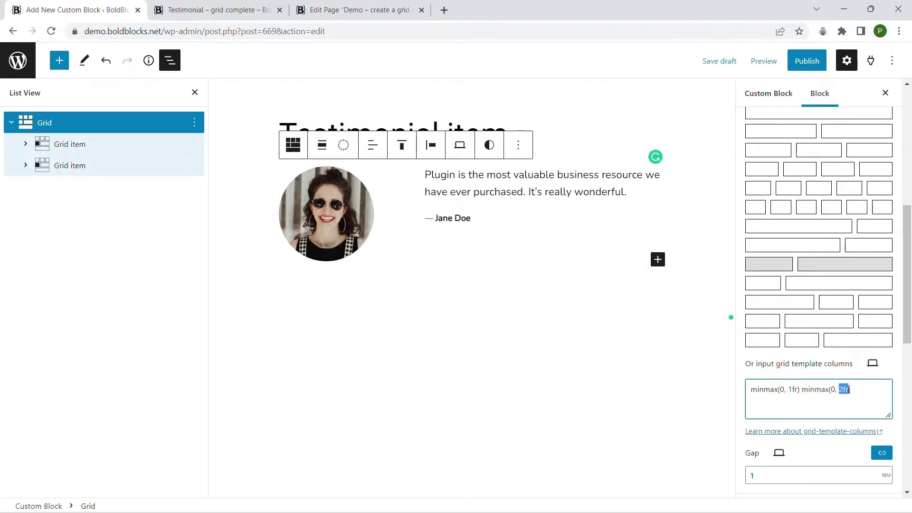
pyautogui.write('160px')
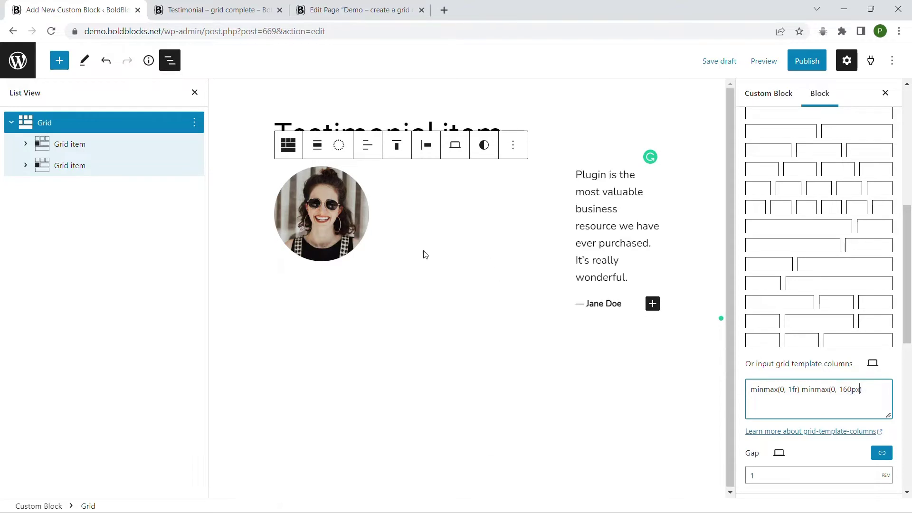
pyautogui.click(69, 144)
pyautogui.click(822, 348)
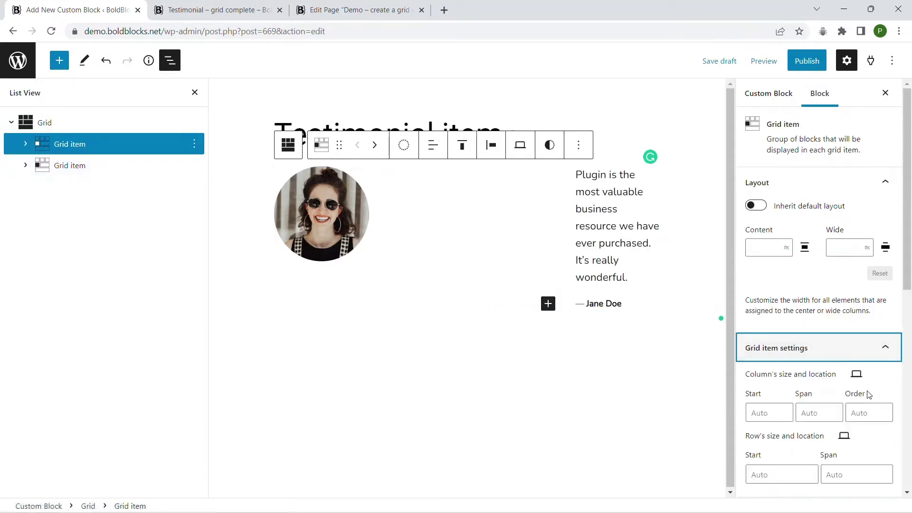
pyautogui.click(868, 412)
pyautogui.write('1')
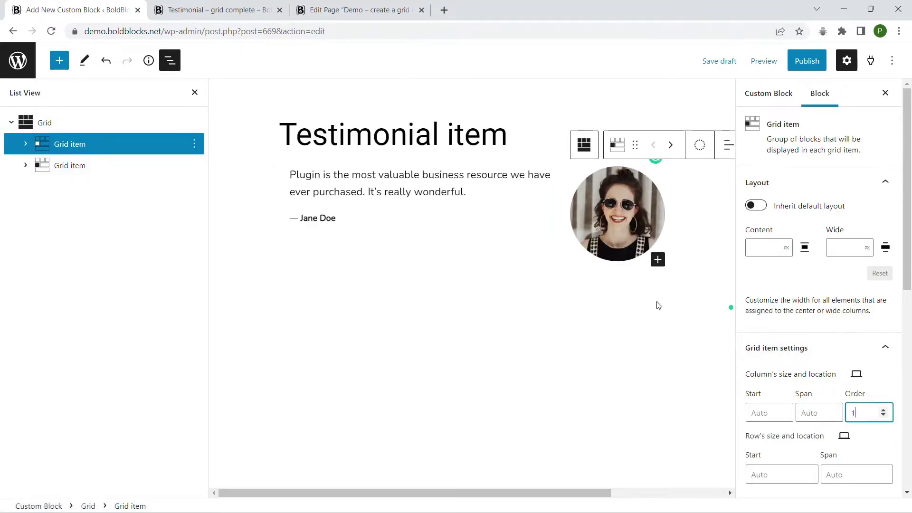
# Step: Centre the grid items vertically and right-align the testimonial text
pyautogui.click(45, 123)
pyautogui.click(402, 146)
pyautogui.click(427, 204)
pyautogui.click(372, 145)
pyautogui.click(406, 226)
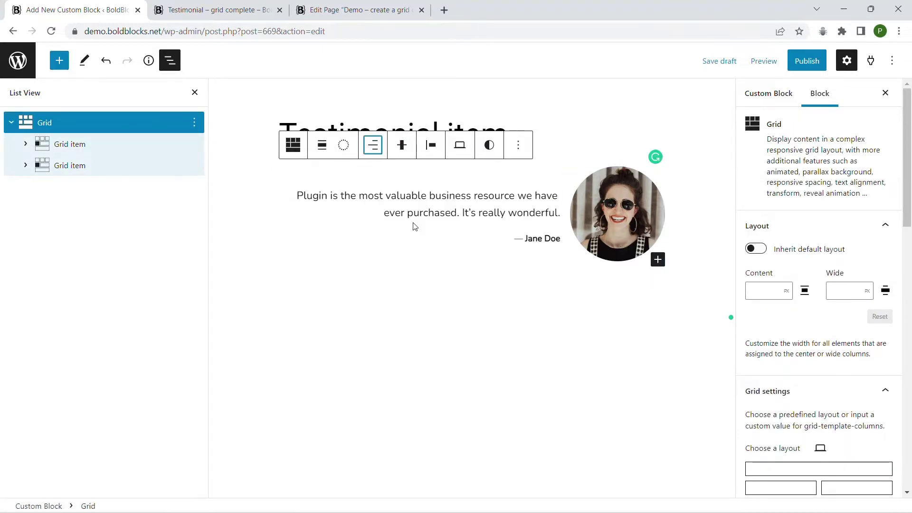
pyautogui.scroll(-5, 877, 343)
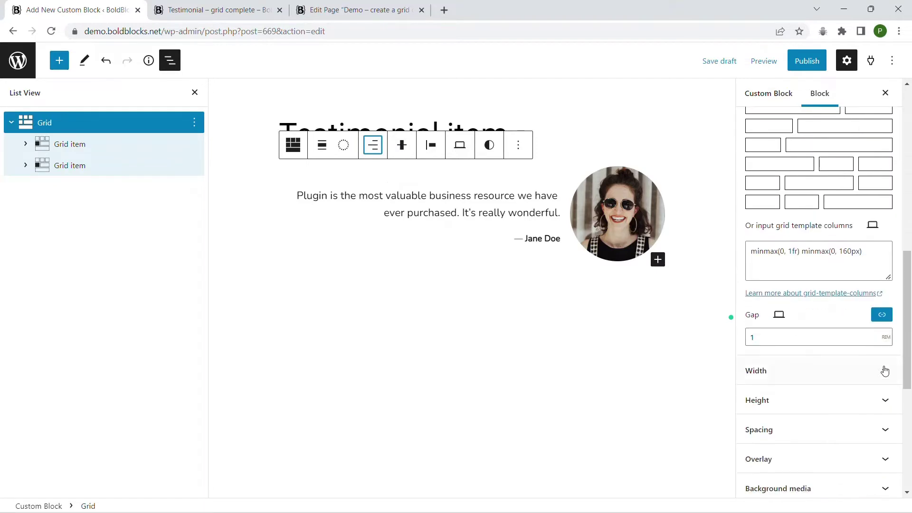
pyautogui.scroll(-3, 877, 357)
# Step: Give the card a 1px dotted grey border with a 10px corner radius
pyautogui.click(841, 422)
pyautogui.scroll(-2, 841, 381)
pyautogui.click(818, 308)
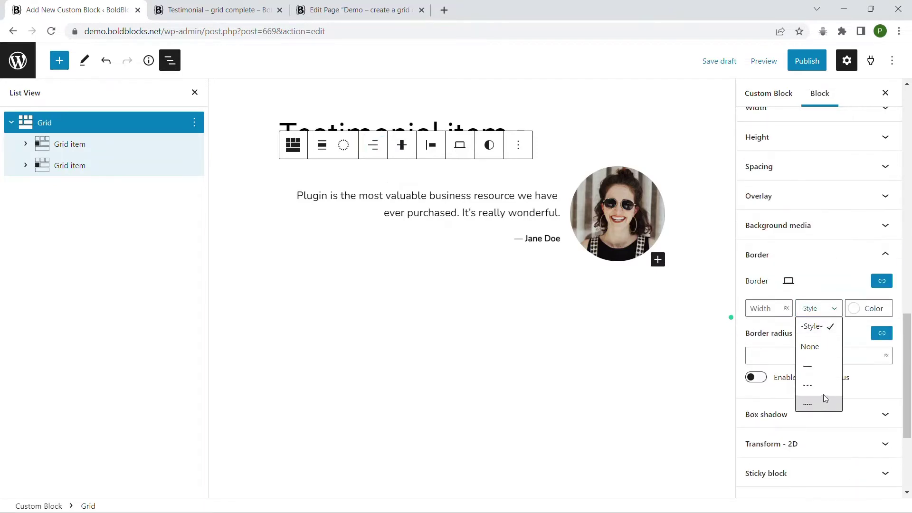
pyautogui.click(809, 373)
pyautogui.write('1')
pyautogui.click(874, 307)
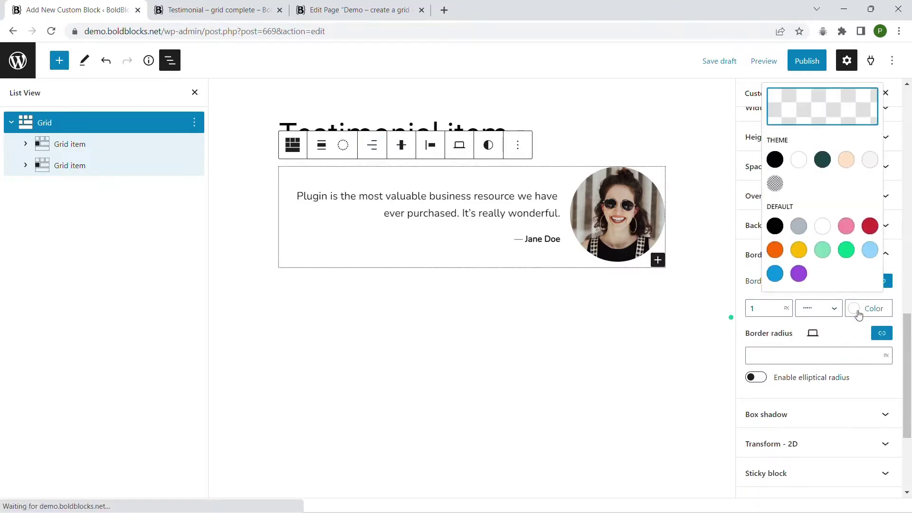
pyautogui.click(798, 227)
pyautogui.click(808, 354)
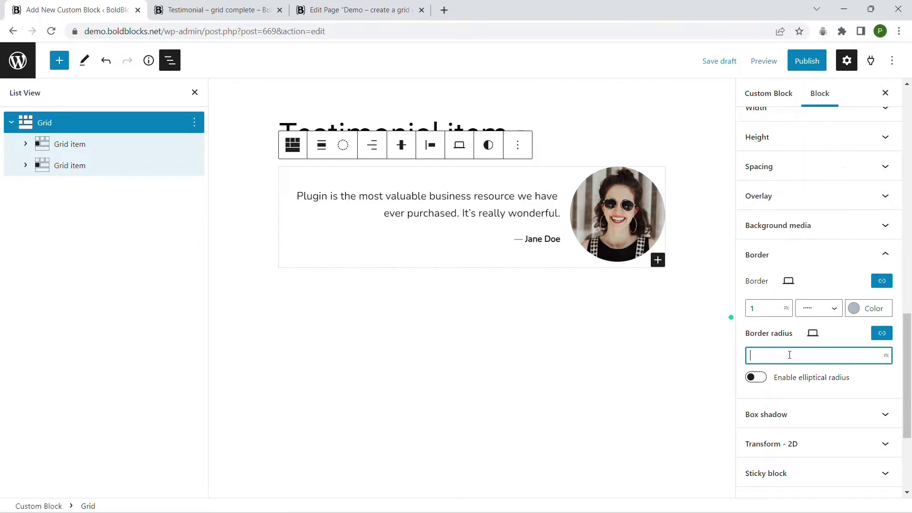
pyautogui.write('10')
# Step: Add a shadow and 15px padding to the card
pyautogui.click(778, 415)
pyautogui.click(783, 439)
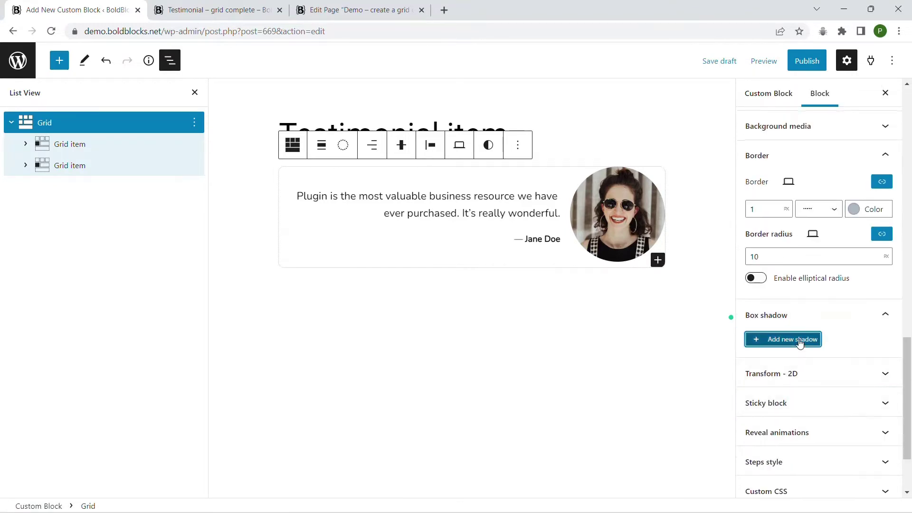
pyautogui.click(783, 341)
pyautogui.scroll(5, 801, 342)
pyautogui.click(791, 266)
pyautogui.click(780, 332)
pyautogui.click(819, 332)
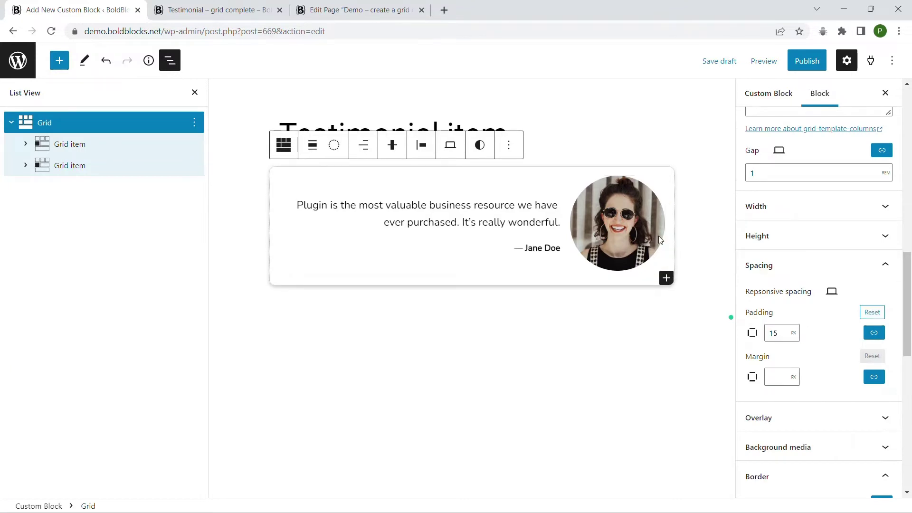
pyautogui.click(450, 146)
# Step: Preview the card at mobile width and centre its text there
pyautogui.click(471, 201)
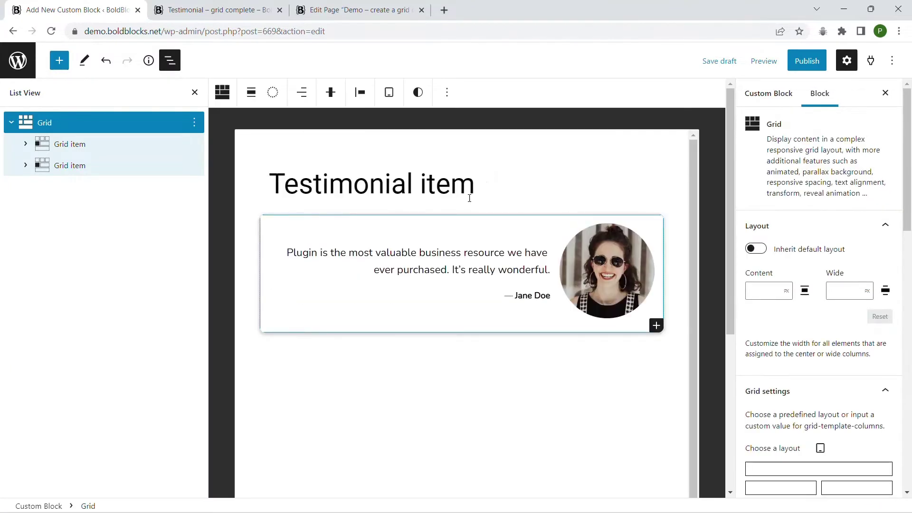
pyautogui.click(390, 93)
pyautogui.click(406, 127)
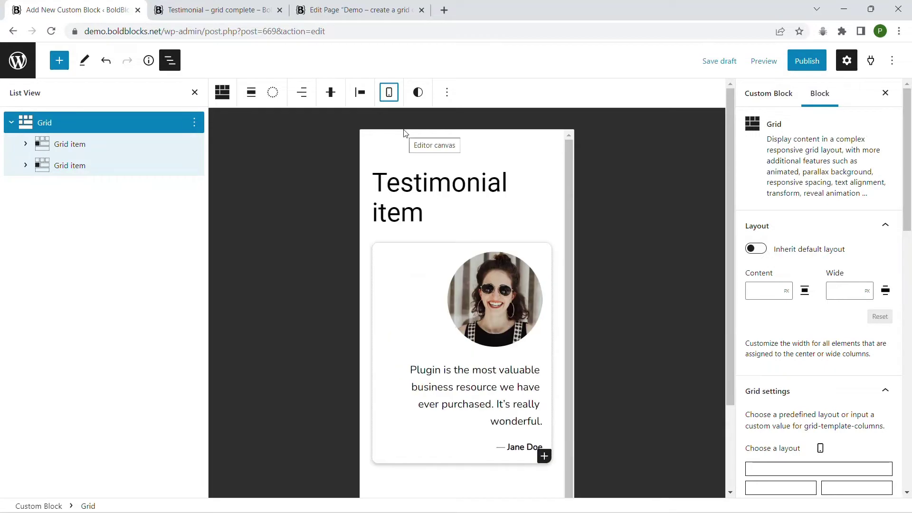
pyautogui.click(303, 92)
pyautogui.click(319, 147)
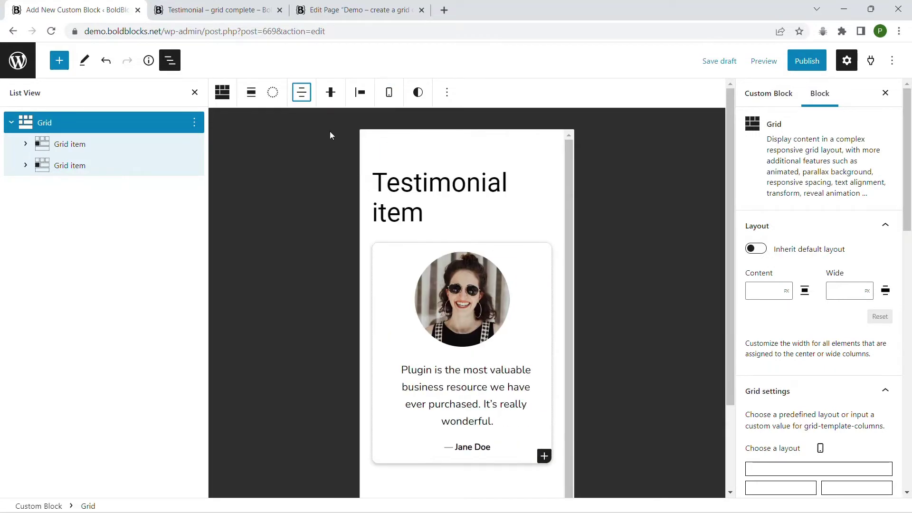
# Step: Switch the preview back to Tablet and then Desktop width
pyautogui.click(389, 93)
pyautogui.click(406, 148)
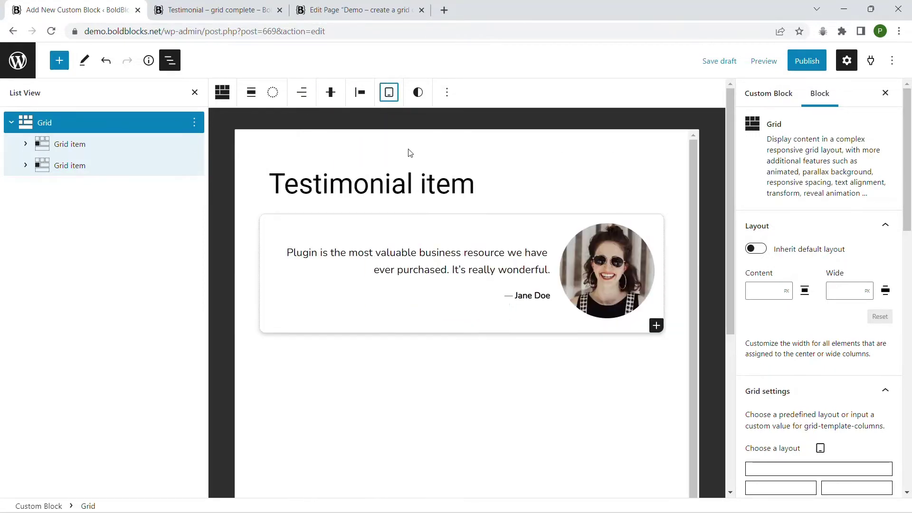
pyautogui.click(389, 93)
pyautogui.click(411, 172)
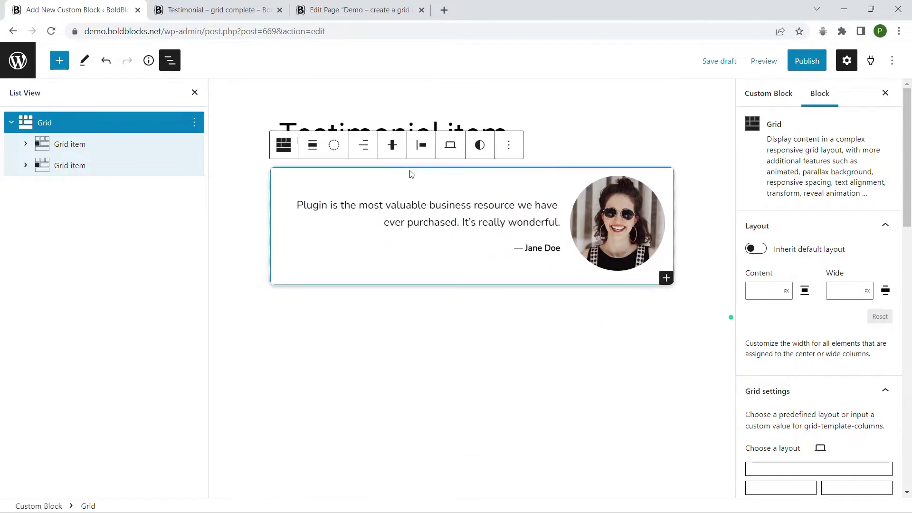
# Step: Publish Testimonial item, reload the demo page editor, and find the block in the library
pyautogui.click(807, 61)
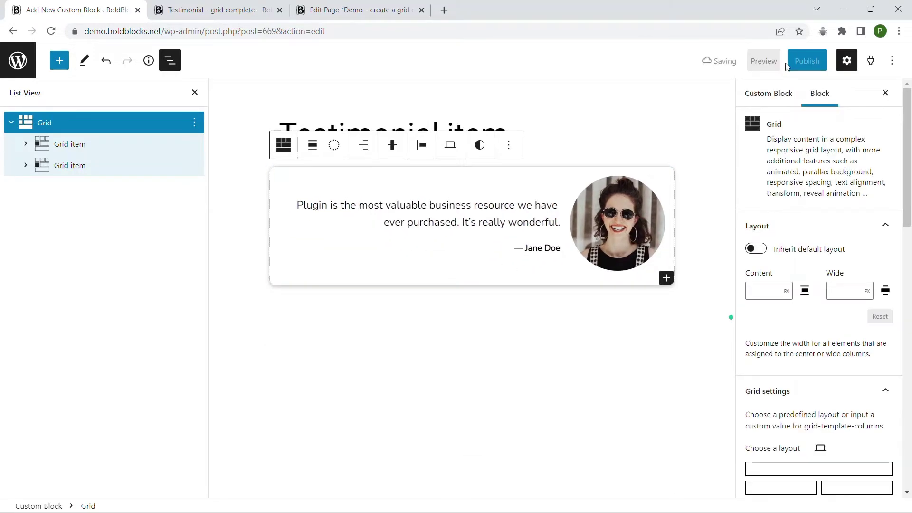
pyautogui.click(359, 10)
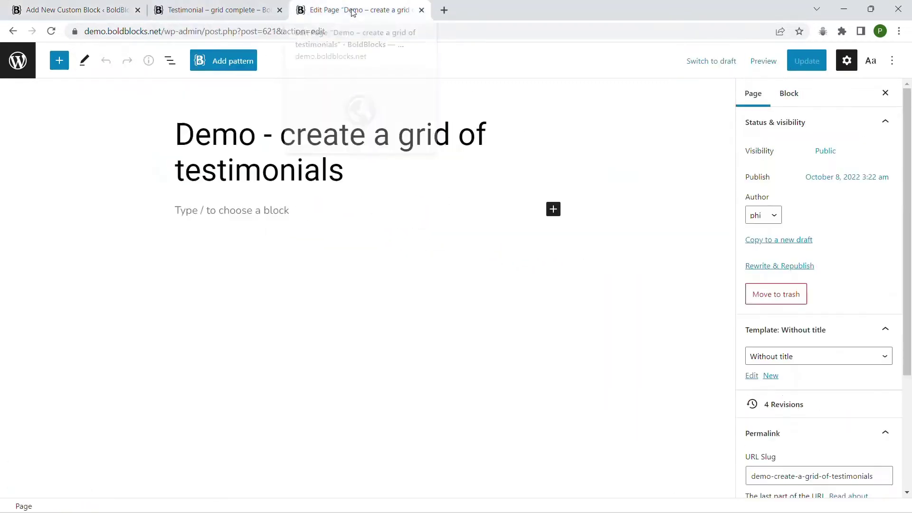
pyautogui.click(51, 30)
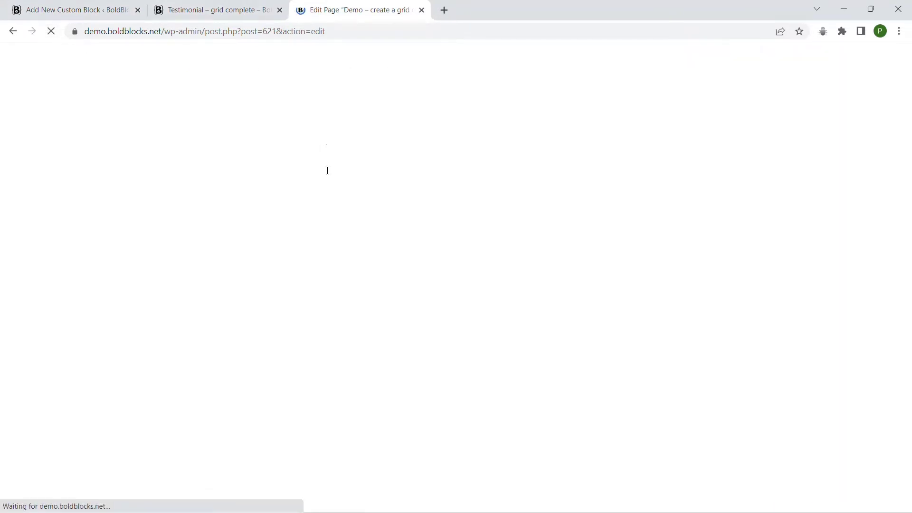
pyautogui.click(326, 210)
pyautogui.click(58, 60)
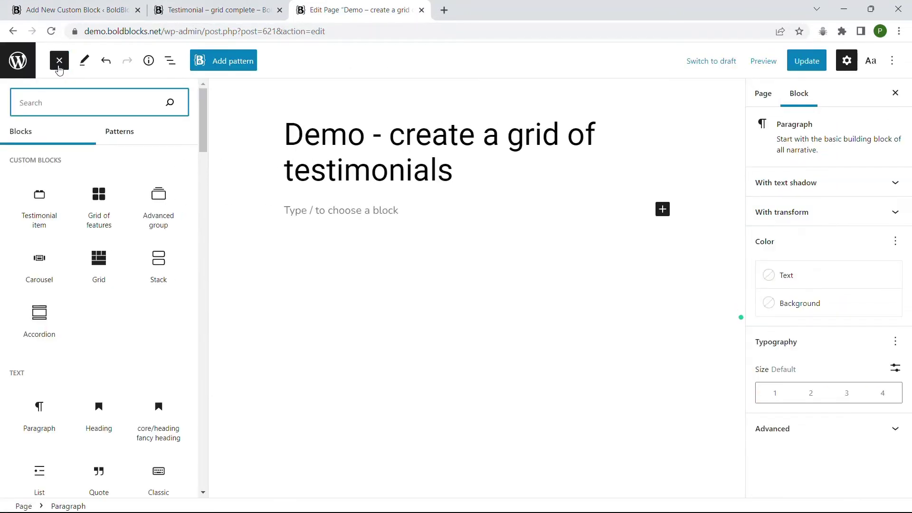
pyautogui.moveTo(38, 209)
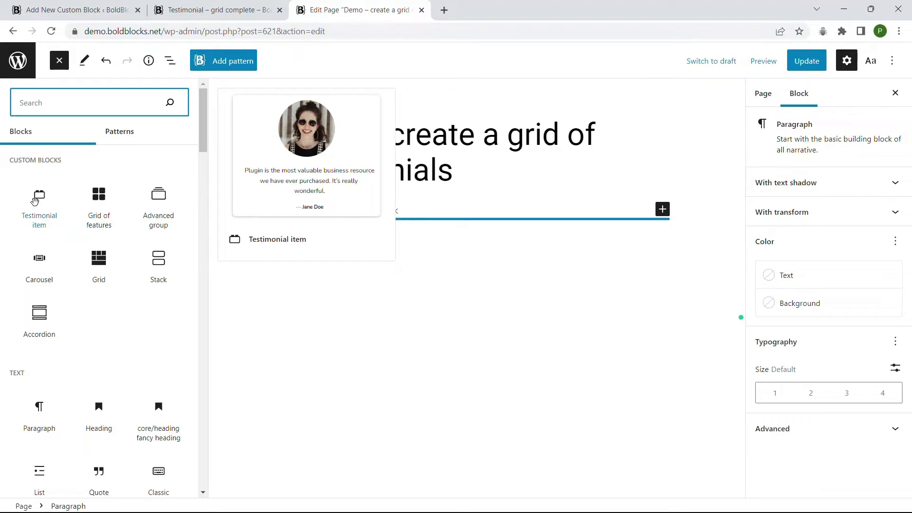
# Step: Add the description 'Testimonial with image on the right' and a Blockquote left icon, then update
pyautogui.click(76, 9)
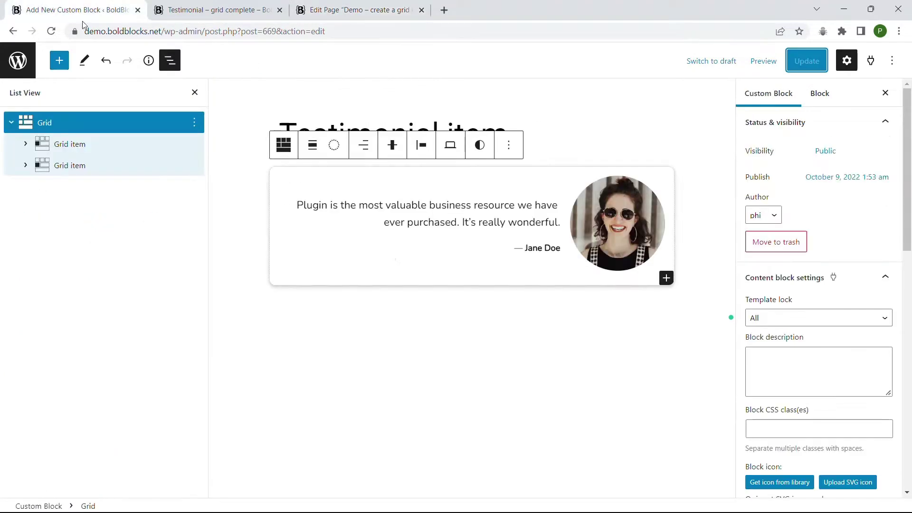
pyautogui.click(796, 368)
pyautogui.write('Testimonial with image on the')
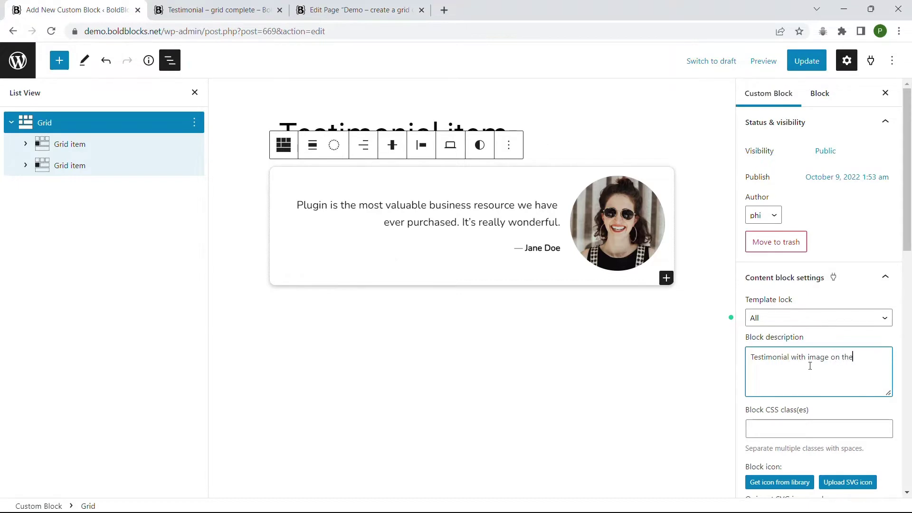
pyautogui.write('right')
pyautogui.scroll(-2, 813, 371)
pyautogui.click(777, 383)
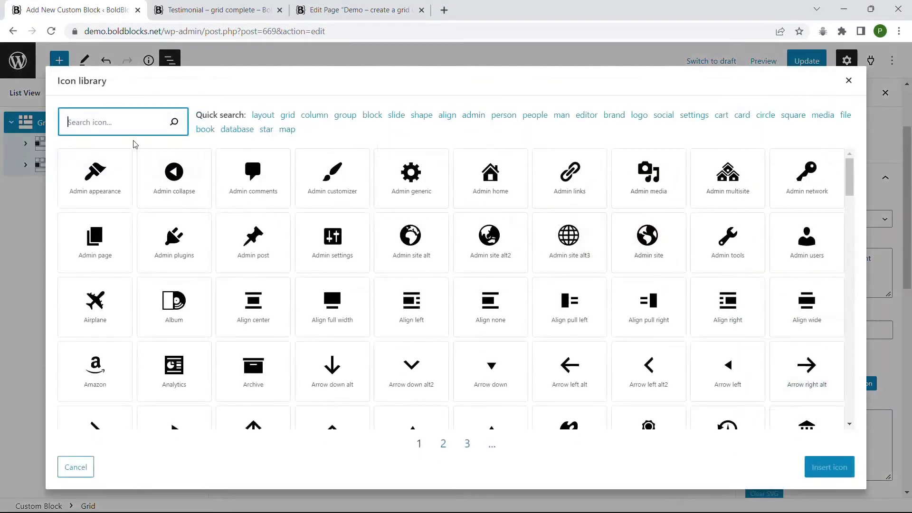
pyautogui.click(255, 178)
pyautogui.click(829, 466)
pyautogui.scroll(-3, 813, 320)
pyautogui.scroll(-3, 890, 405)
pyautogui.scroll(5, 890, 356)
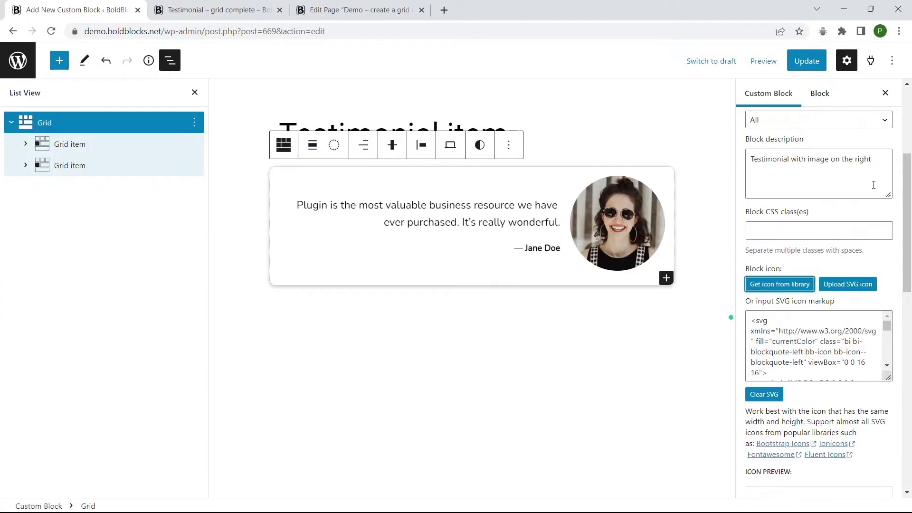
pyautogui.click(807, 61)
# Step: Reload the demo page editor and insert the Testimonial item block
pyautogui.click(357, 9)
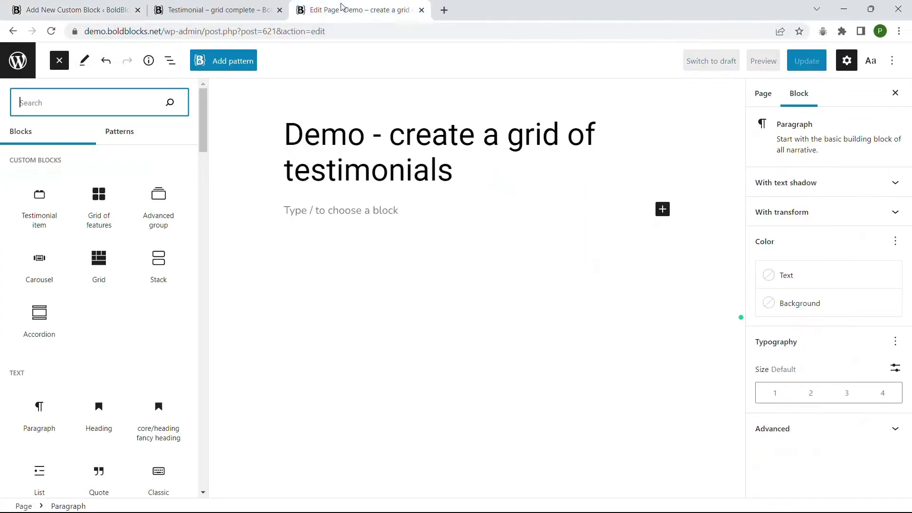
pyautogui.click(51, 30)
pyautogui.click(511, 118)
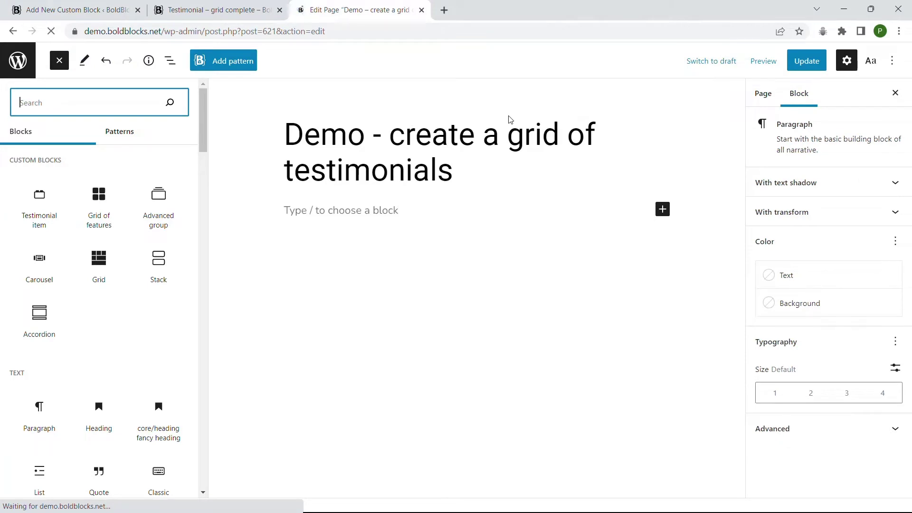
pyautogui.click(718, 93)
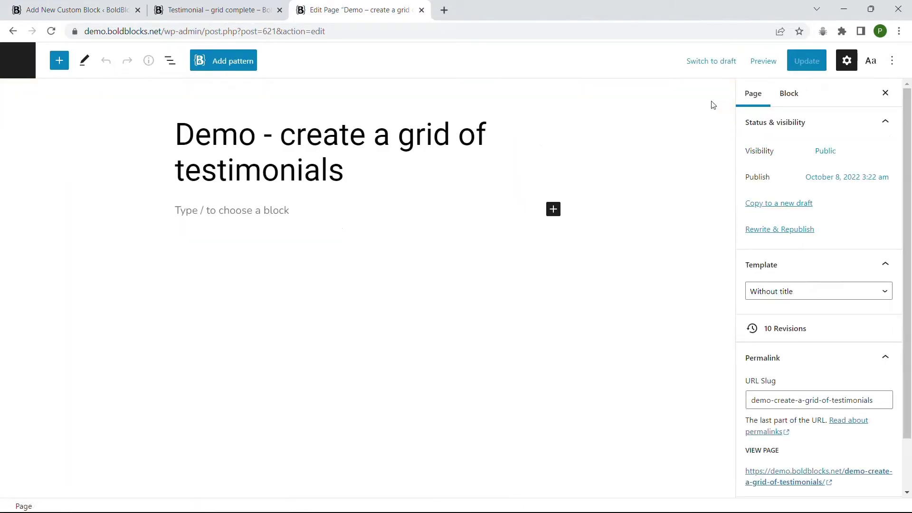
pyautogui.click(60, 61)
pyautogui.moveTo(39, 207)
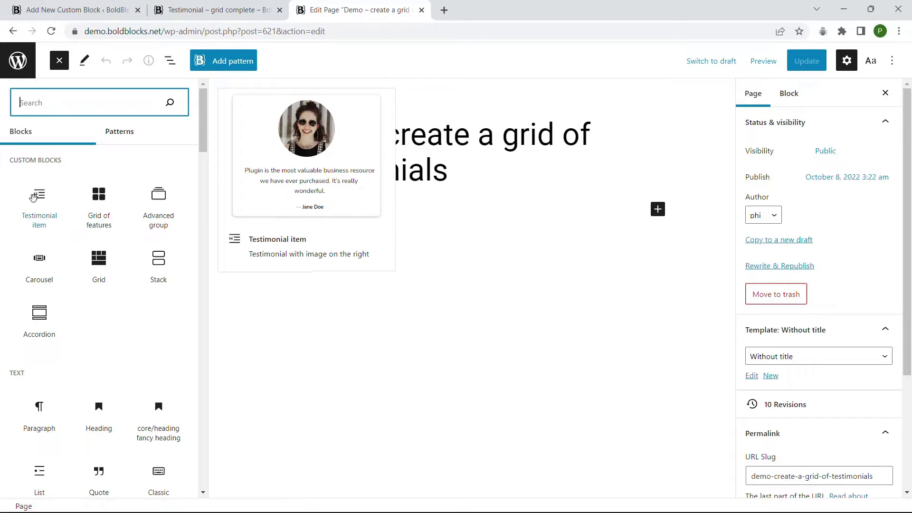
pyautogui.click(39, 205)
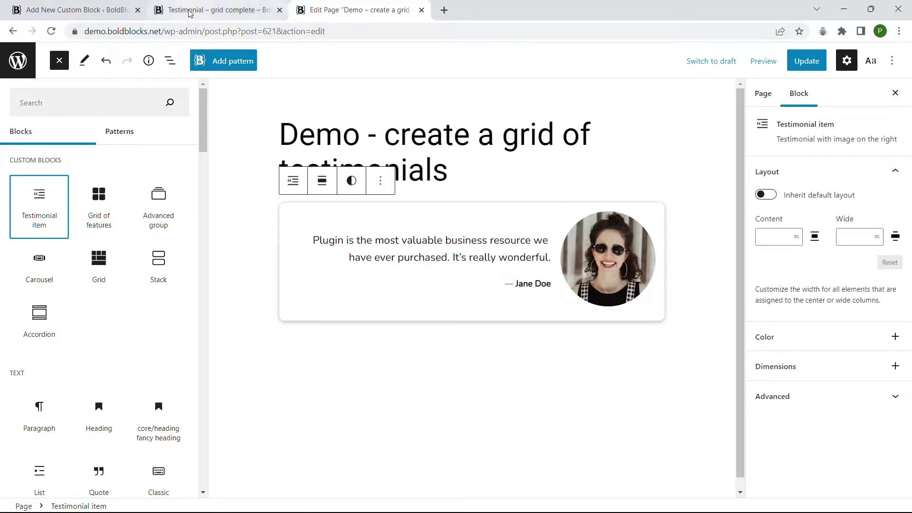
# Step: Compare with the finished testimonial grid page and select the card's quote
pyautogui.click(214, 10)
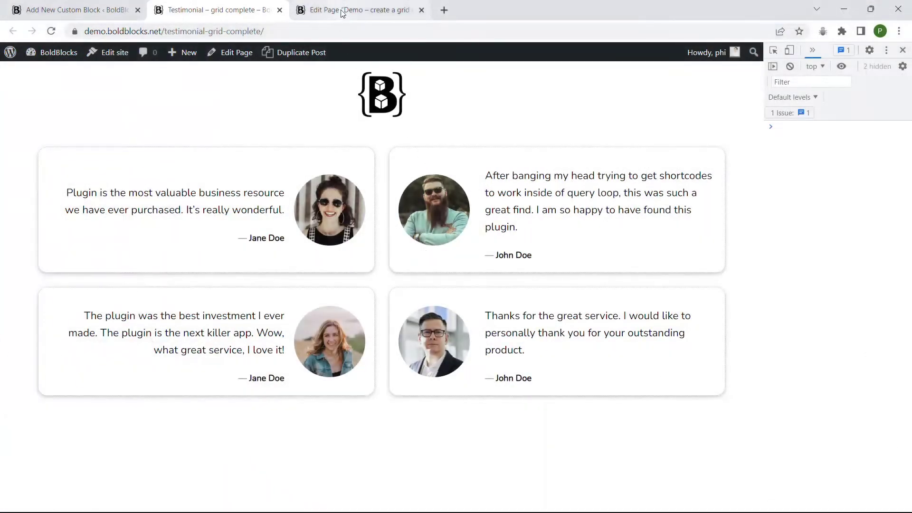
pyautogui.click(360, 10)
pyautogui.click(493, 246)
# Step: Set the photo grid item's Order to 1 so the photo comes first
pyautogui.click(133, 507)
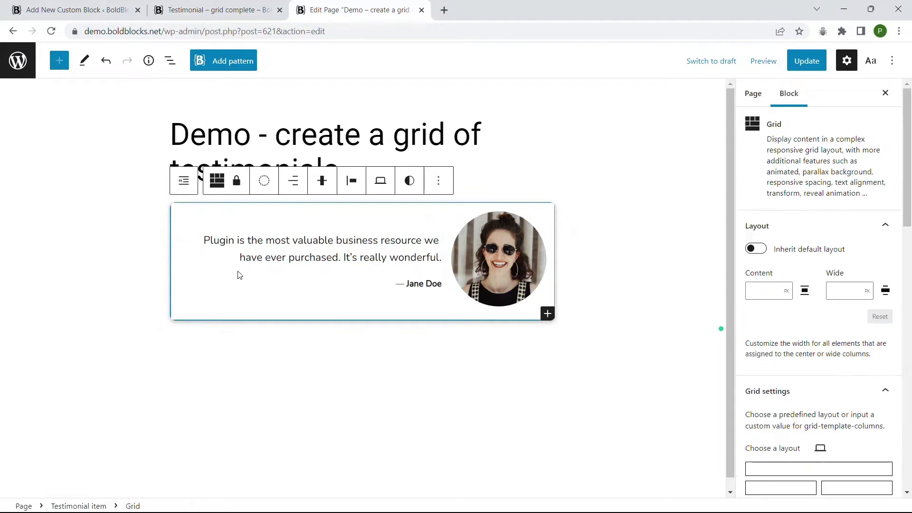
pyautogui.click(484, 233)
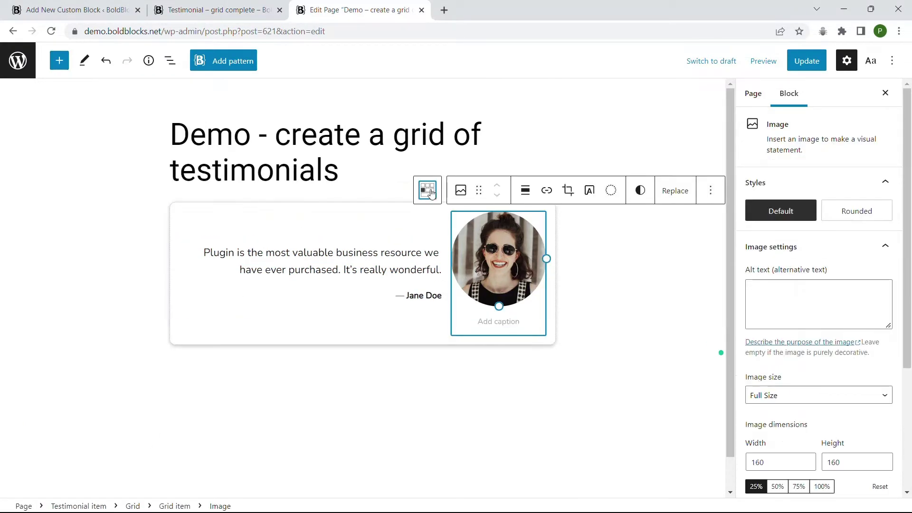
pyautogui.click(425, 189)
pyautogui.scroll(-3, 820, 285)
pyautogui.click(865, 315)
pyautogui.write('1')
pyautogui.press('Return')
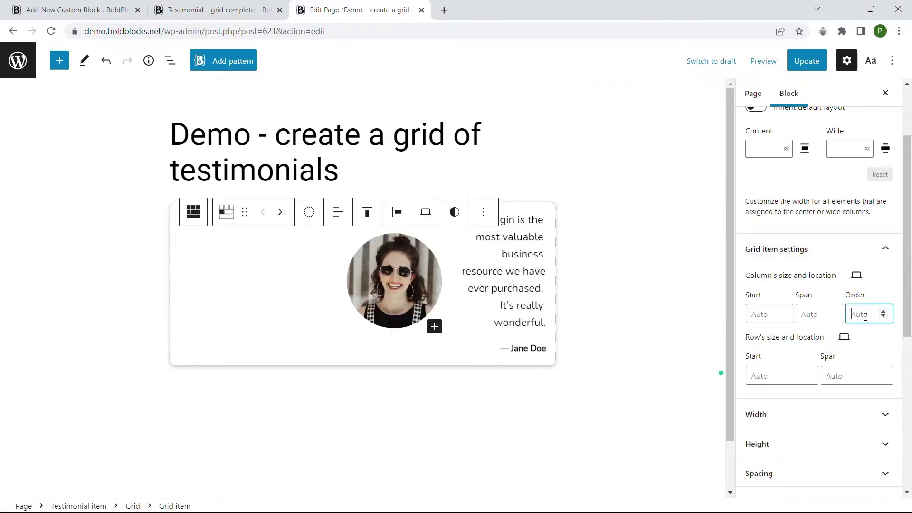
# Step: Change columns to minmax(0, 160px) minmax(0, 1fr), left-align the text, and set gap .5
pyautogui.click(193, 237)
pyautogui.scroll(-3, 812, 300)
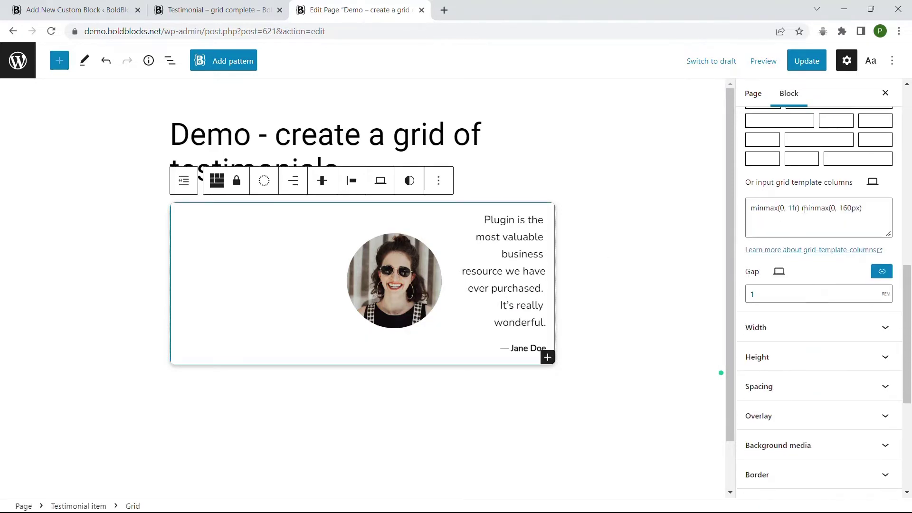
pyautogui.doubleClick(791, 208)
pyautogui.press('BackSpace')
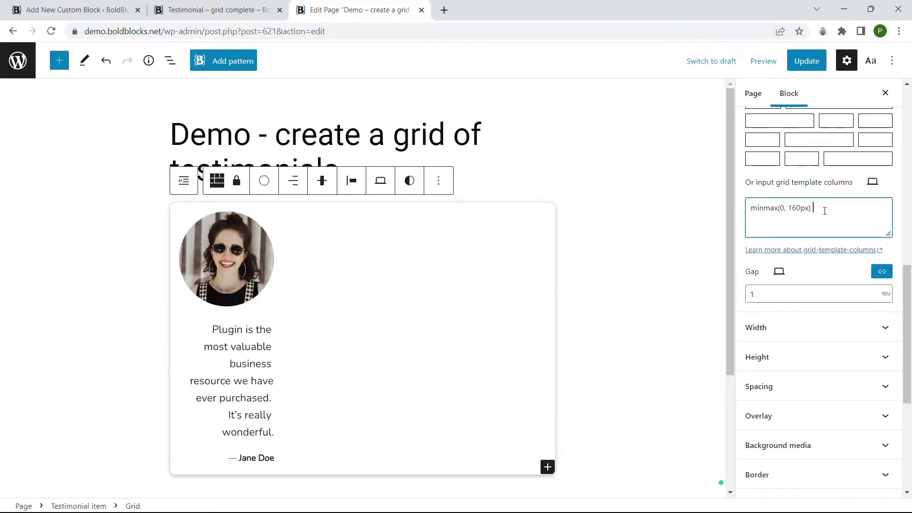
pyautogui.write('minmax(0, 1fr)')
pyautogui.click(293, 181)
pyautogui.click(320, 218)
pyautogui.click(779, 293)
pyautogui.write('.5')
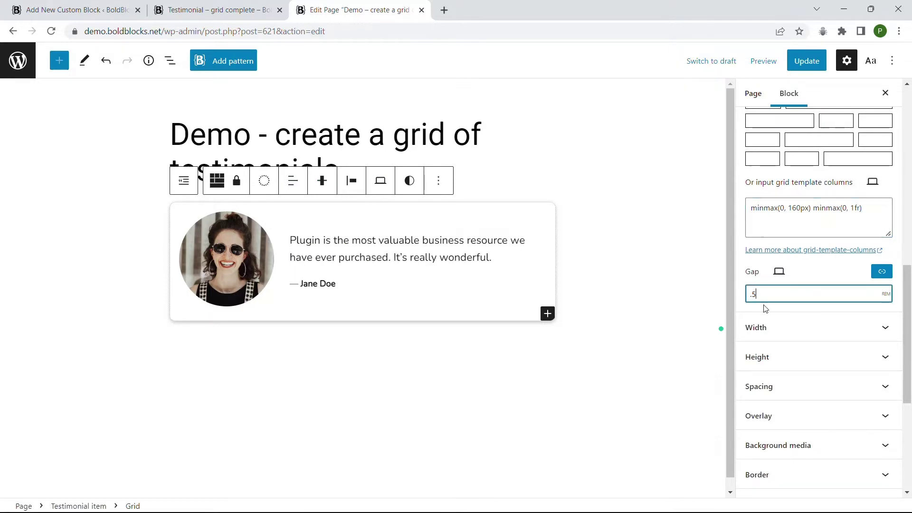
# Step: Check the card at Tablet, Mobile and Desktop widths, then select the Testimonial item block
pyautogui.click(762, 62)
pyautogui.click(659, 116)
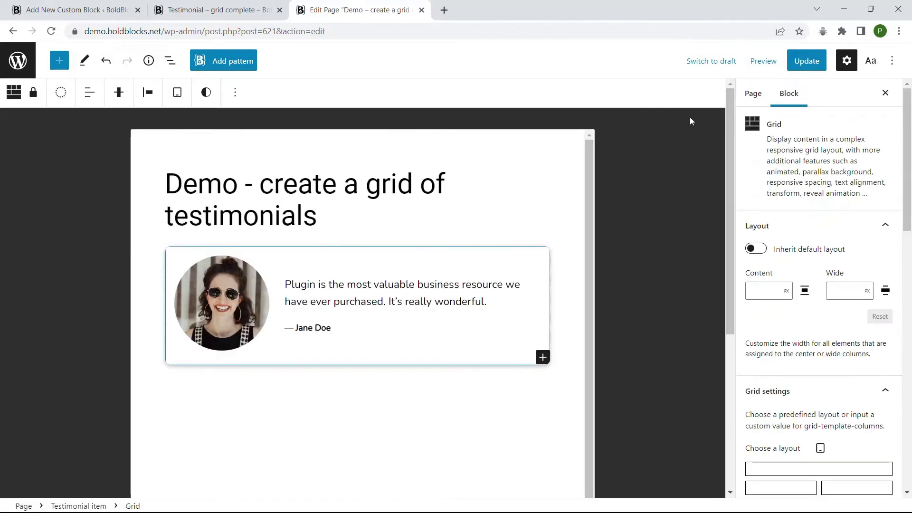
pyautogui.click(763, 63)
pyautogui.click(684, 137)
pyautogui.click(664, 95)
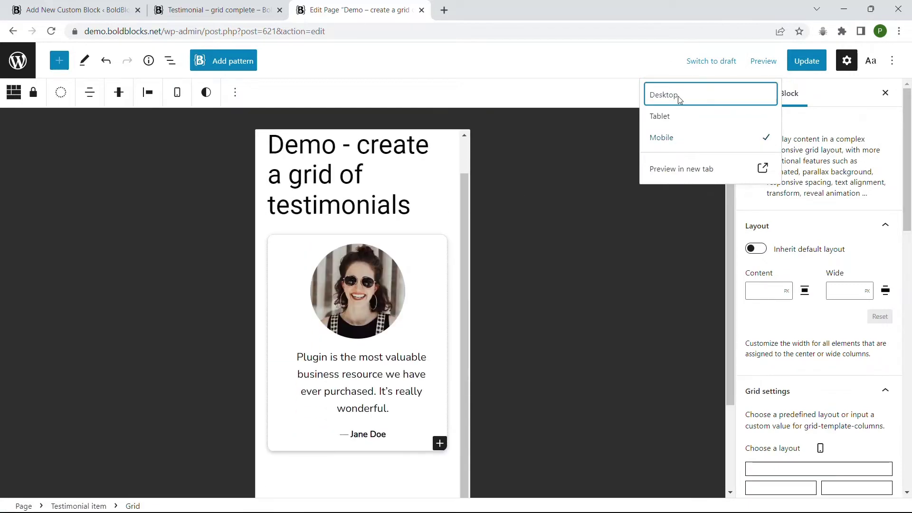
pyautogui.click(356, 250)
pyautogui.click(181, 171)
pyautogui.click(276, 169)
# Step: Save the card as a block variation named 'image left'
pyautogui.click(328, 389)
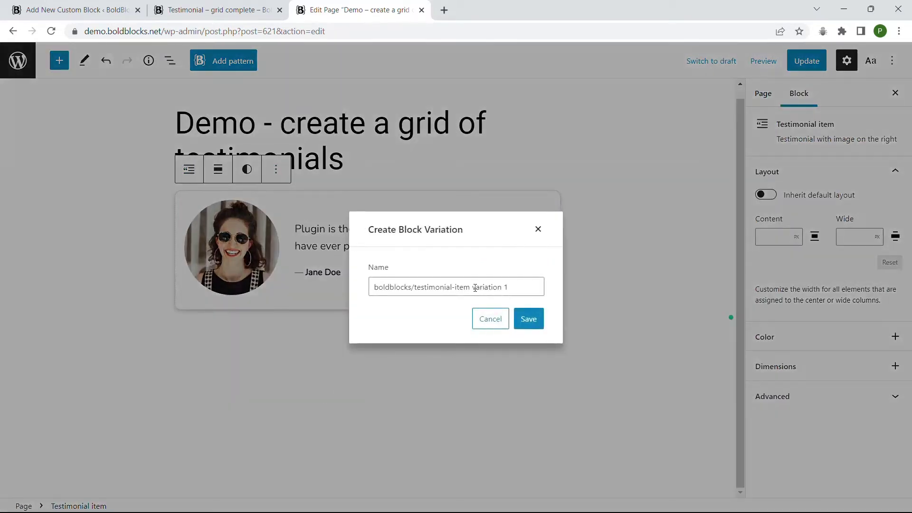
pyautogui.doubleClick(484, 287)
pyautogui.write('image left')
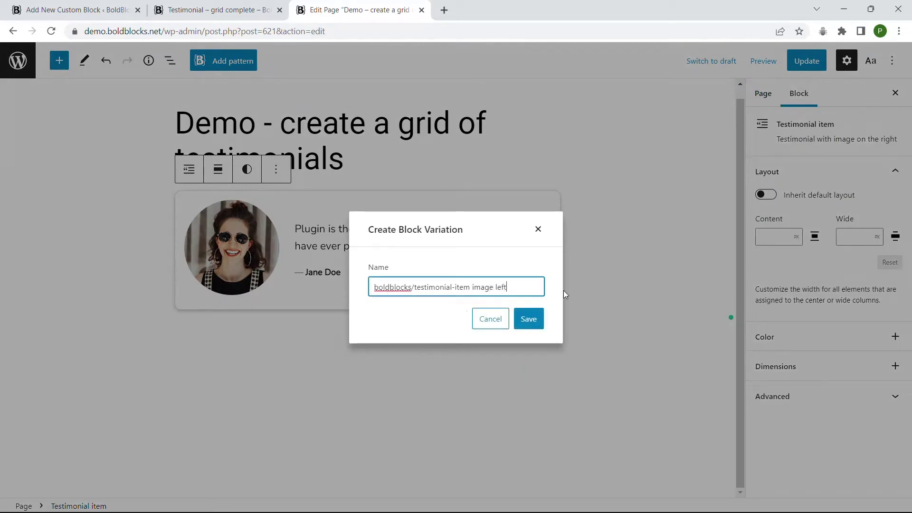
pyautogui.click(529, 318)
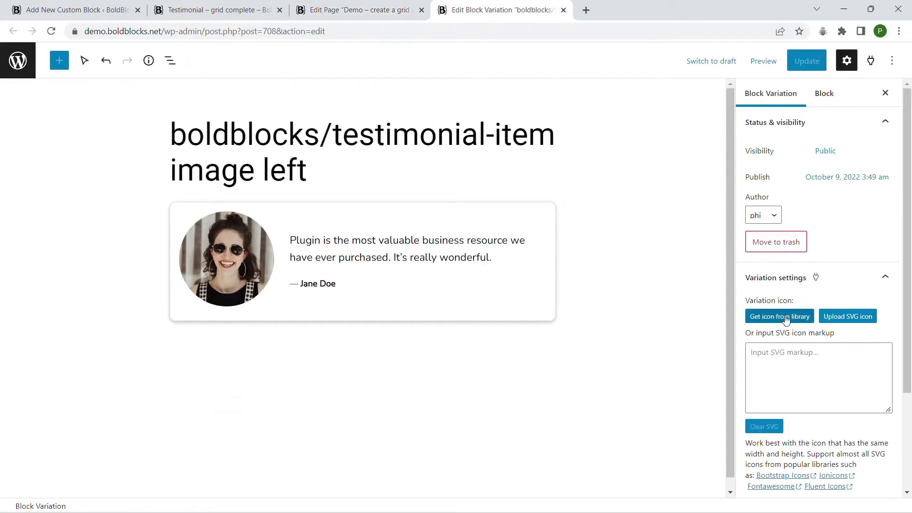
# Step: Give the variation a Blockquote right icon and 'Testimonial with image on the left' description, then update
pyautogui.click(780, 317)
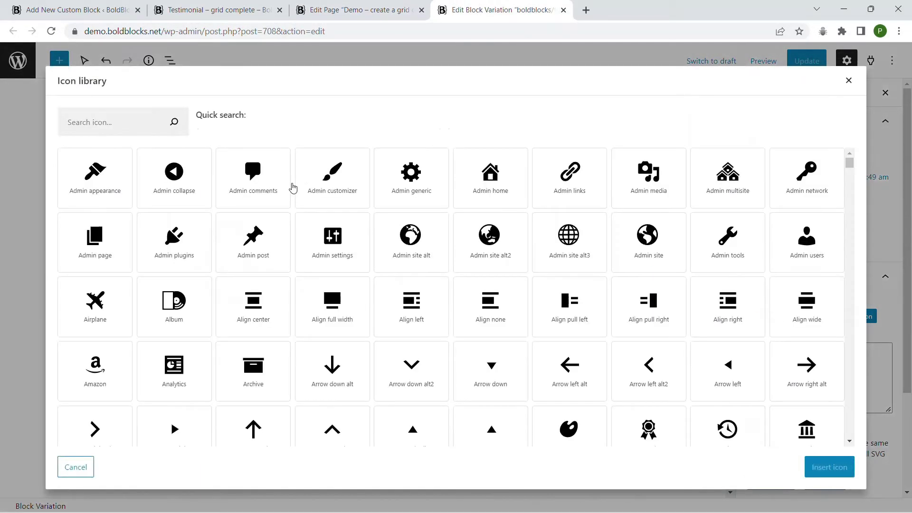
pyautogui.write('c')
pyautogui.click(333, 179)
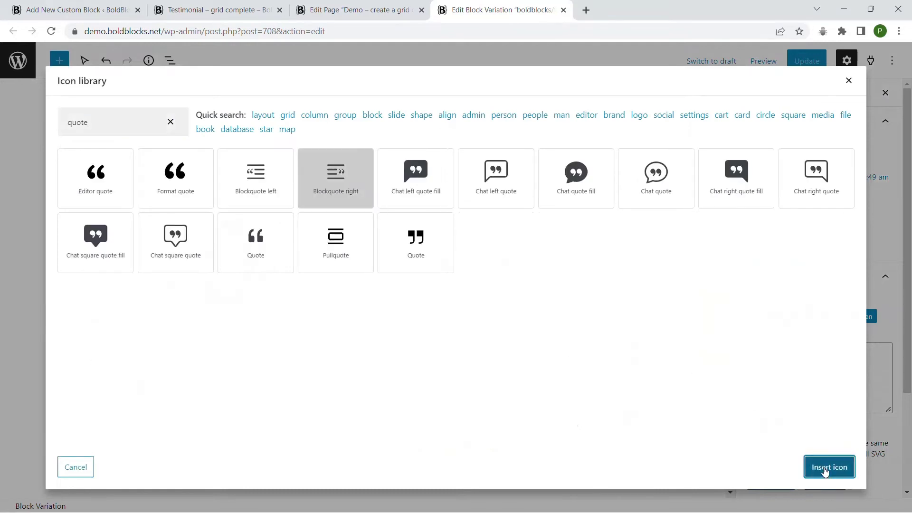
pyautogui.click(829, 467)
pyautogui.scroll(-3, 819, 320)
pyautogui.click(808, 395)
pyautogui.write('Testimonial with image on the left')
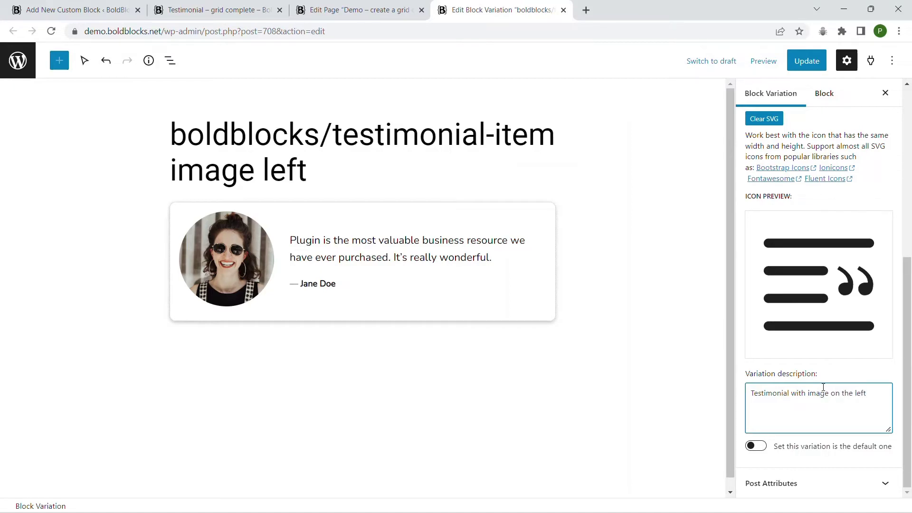
pyautogui.scroll(5, 819, 320)
pyautogui.click(807, 60)
# Step: Reload the demo page editor and insert Testimonial item and its image-left variation
pyautogui.click(359, 9)
pyautogui.click(51, 32)
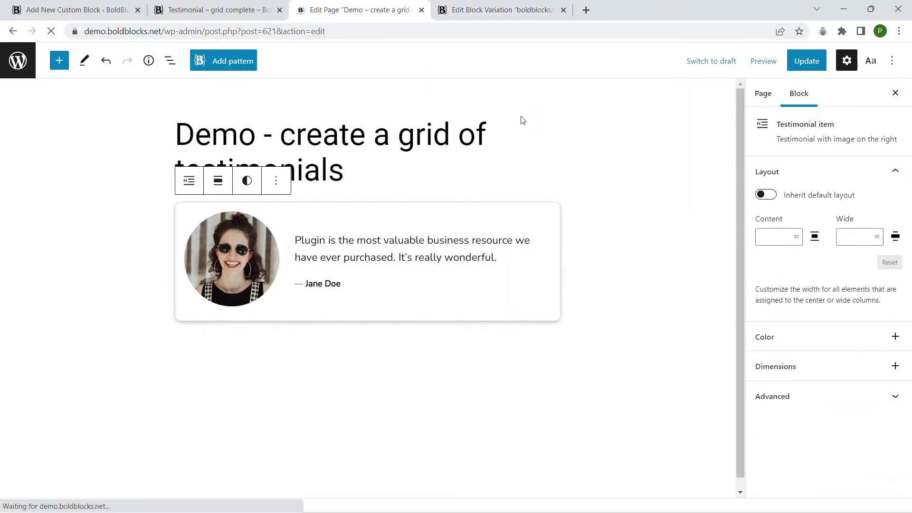
pyautogui.click(59, 61)
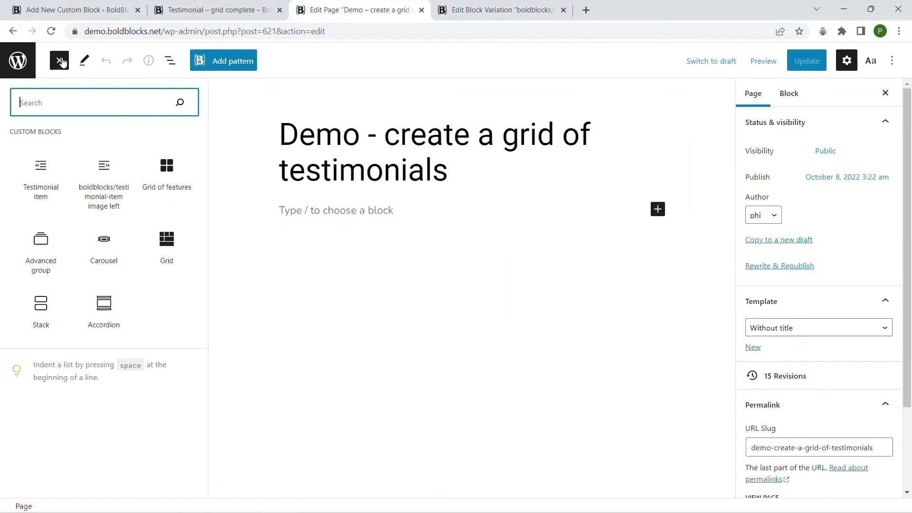
pyautogui.click(40, 203)
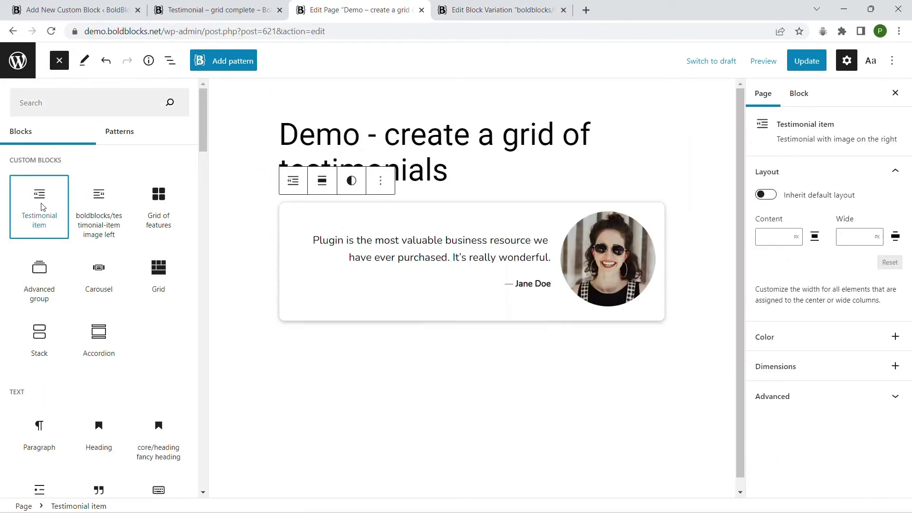
pyautogui.click(100, 213)
# Step: Give Testimonial item a repeater parent block with Grid layout
pyautogui.click(77, 9)
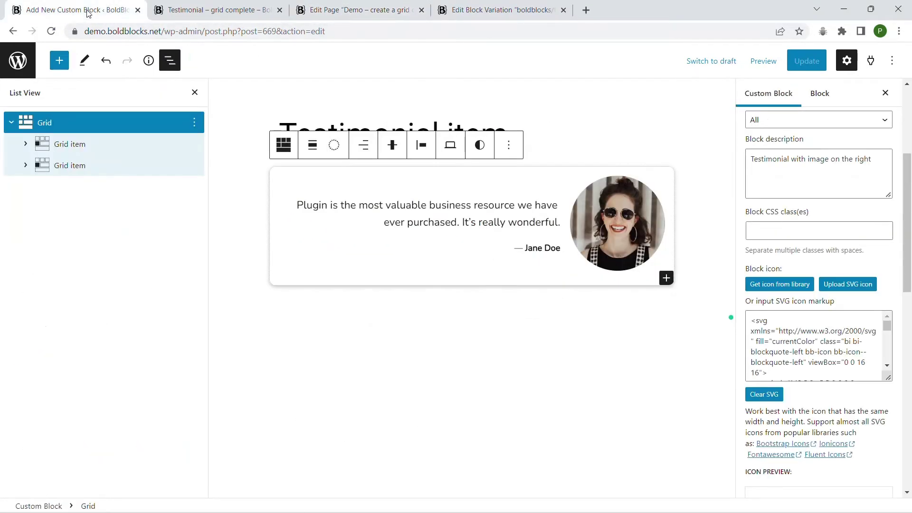
pyautogui.scroll(-3, 820, 285)
pyautogui.scroll(-5, 820, 285)
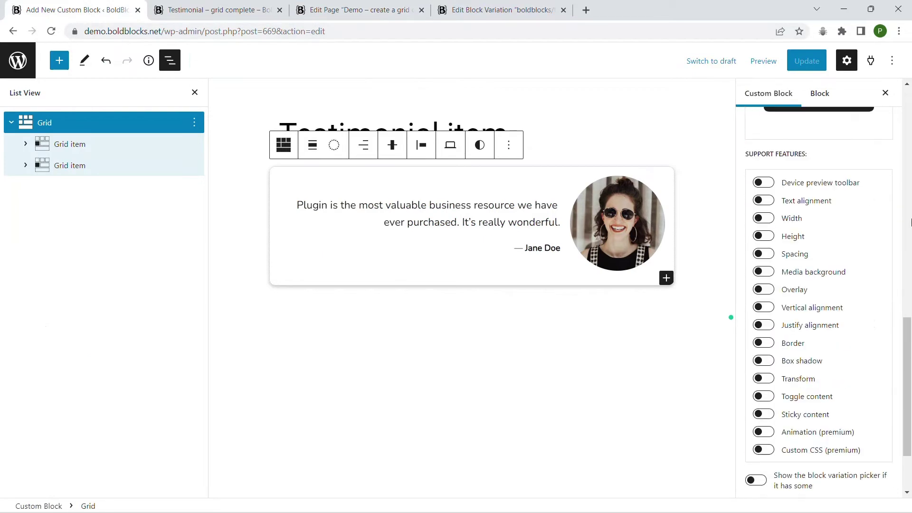
pyautogui.scroll(-3, 841, 356)
pyautogui.click(756, 413)
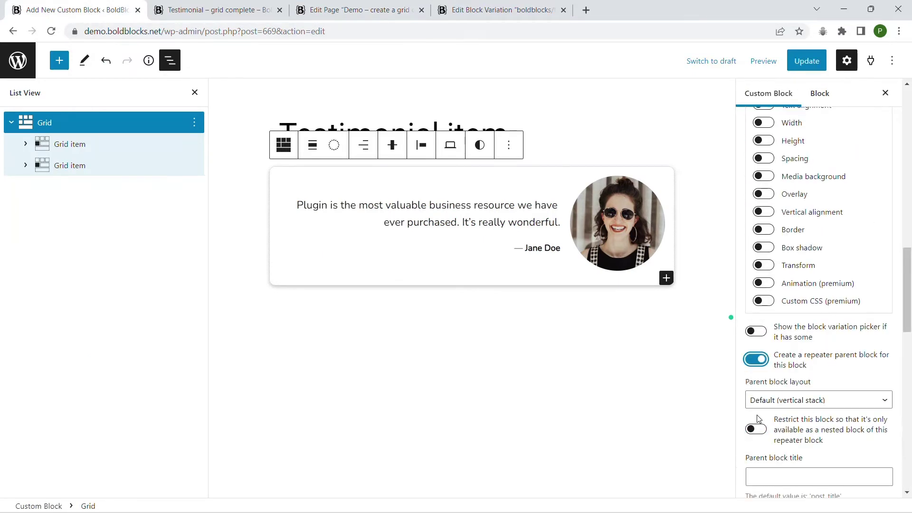
pyautogui.scroll(-3, 876, 324)
pyautogui.scroll(-2, 849, 247)
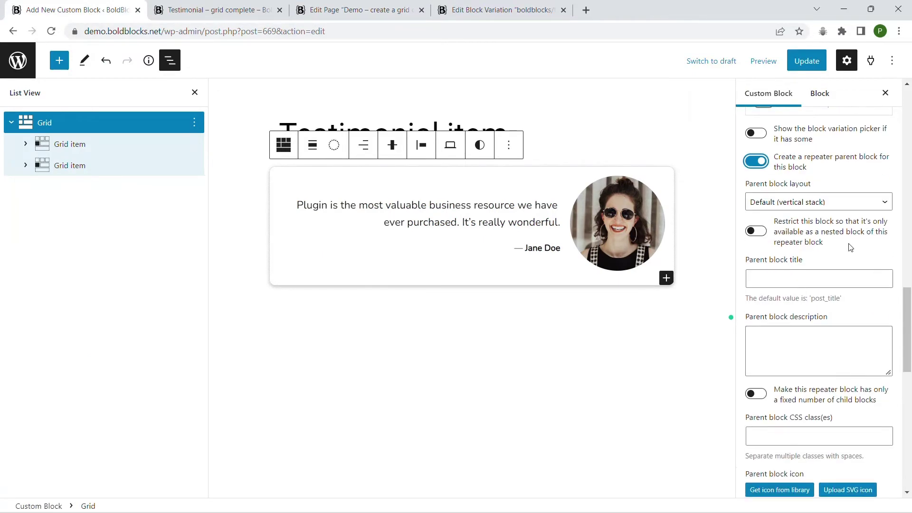
pyautogui.click(812, 202)
pyautogui.click(766, 224)
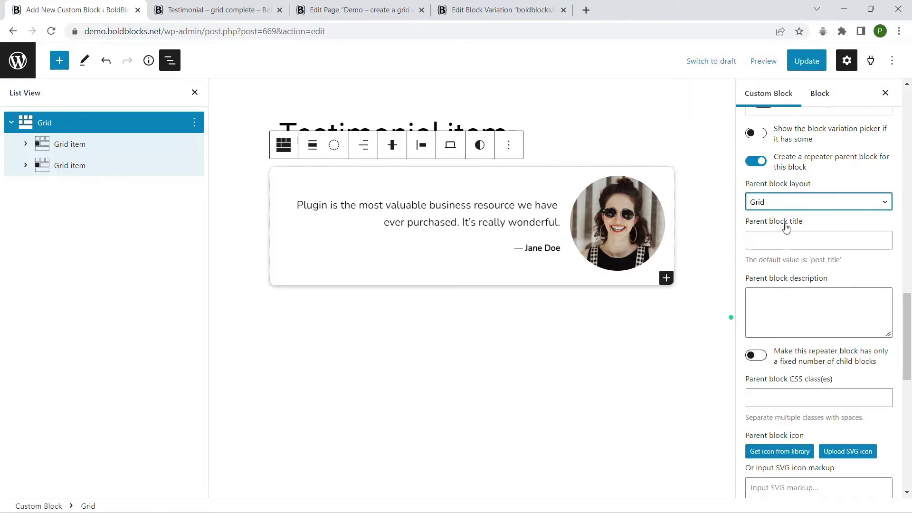
# Step: Title the parent 'Grid testimonial', add its description, and give it the Testimonial icon
pyautogui.click(774, 239)
pyautogui.write('Grid testimonial')
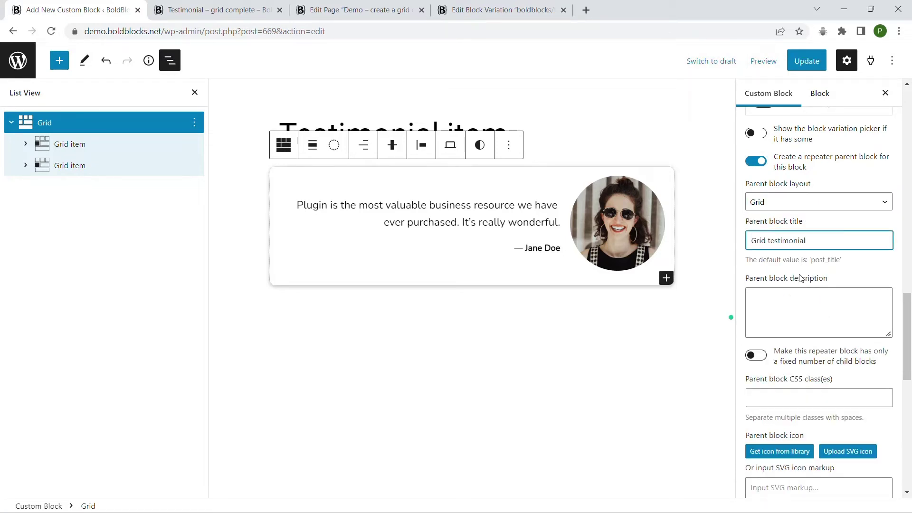
pyautogui.click(791, 305)
pyautogui.write('A grid of testimonial block')
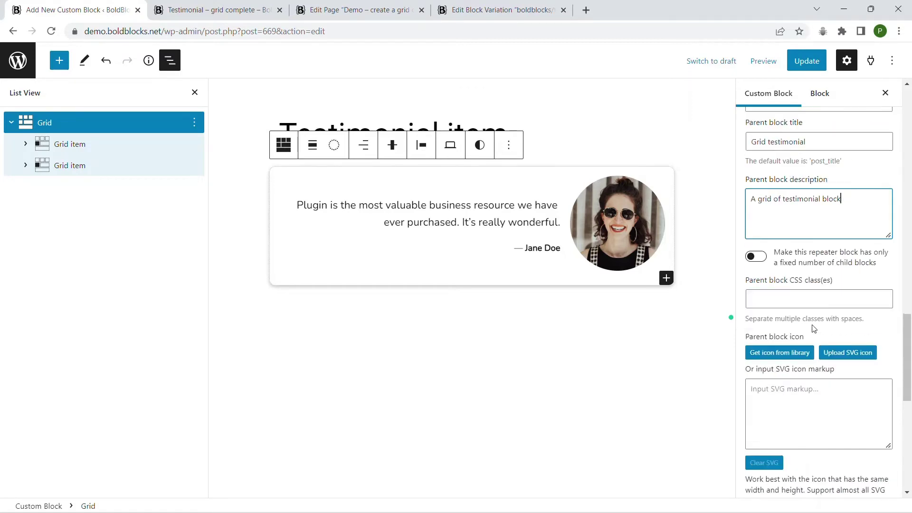
pyautogui.scroll(-1, 817, 329)
pyautogui.click(796, 257)
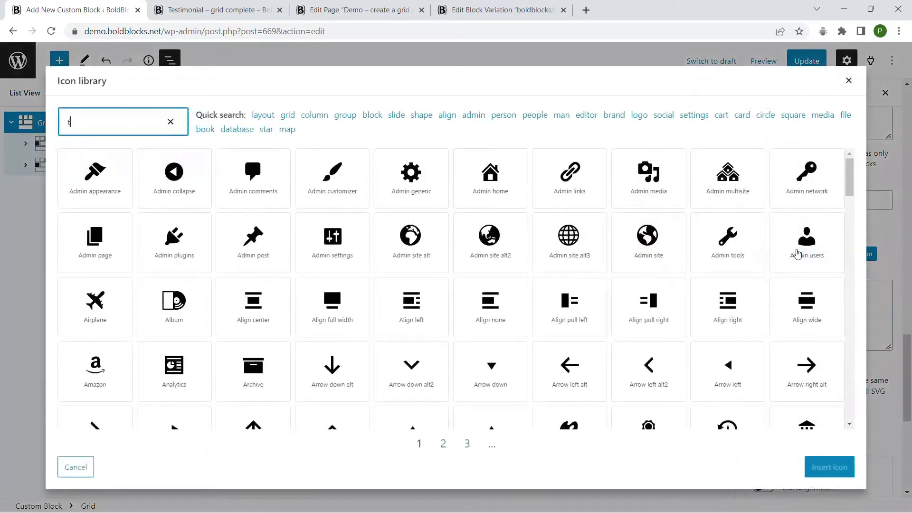
pyautogui.write('est')
pyautogui.click(456, 178)
pyautogui.click(829, 467)
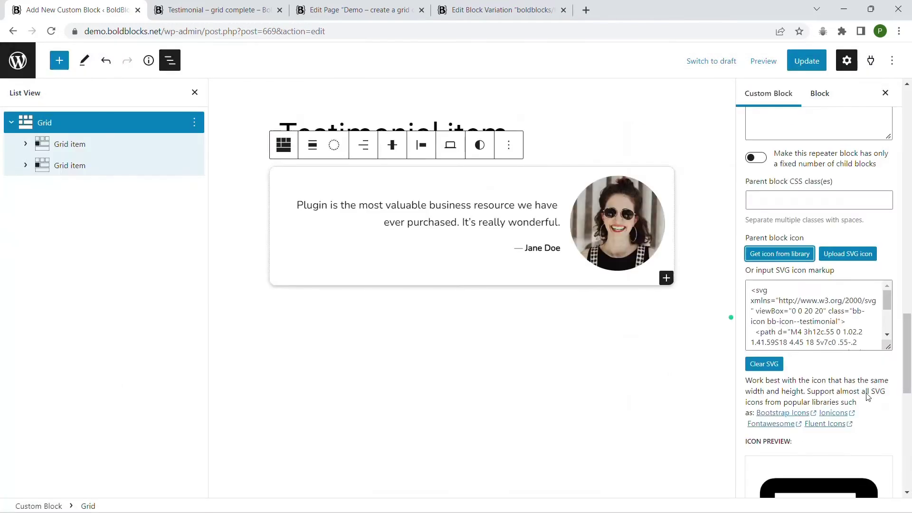
pyautogui.scroll(-8, 873, 377)
pyautogui.scroll(-5, 898, 369)
pyautogui.scroll(5, 898, 369)
pyautogui.scroll(5, 898, 368)
pyautogui.scroll(5, 899, 372)
pyautogui.scroll(5, 898, 374)
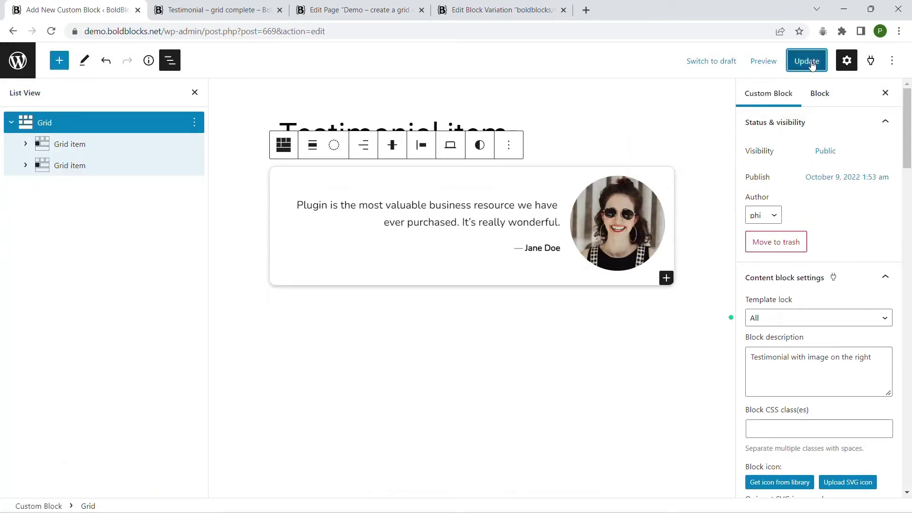
# Step: Save the custom block changes and reload the demo page editor
pyautogui.click(364, 9)
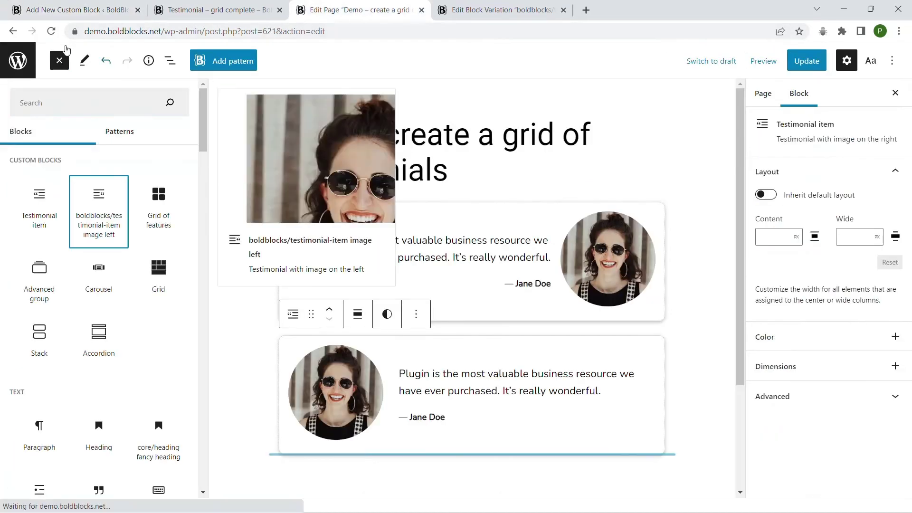
pyautogui.click(51, 31)
pyautogui.click(512, 118)
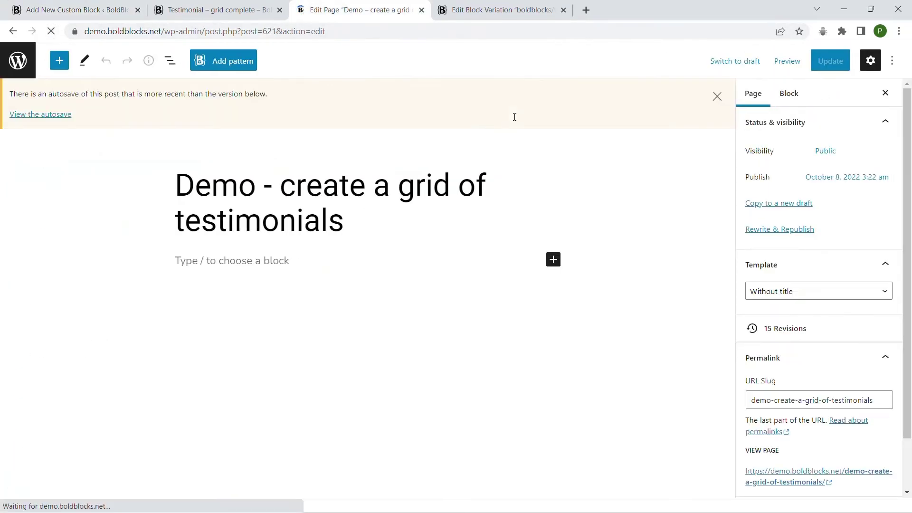
pyautogui.click(717, 97)
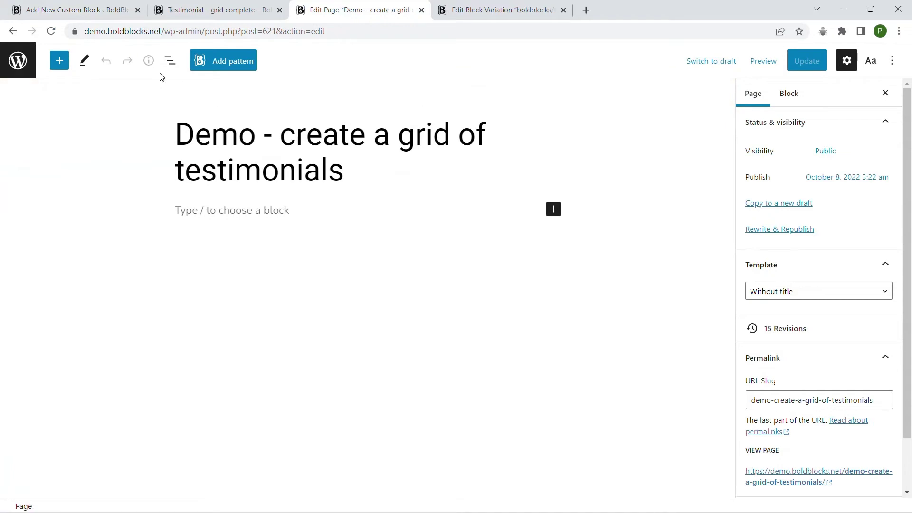
# Step: Insert a wide Grid testimonial block laid out in two columns
pyautogui.click(60, 61)
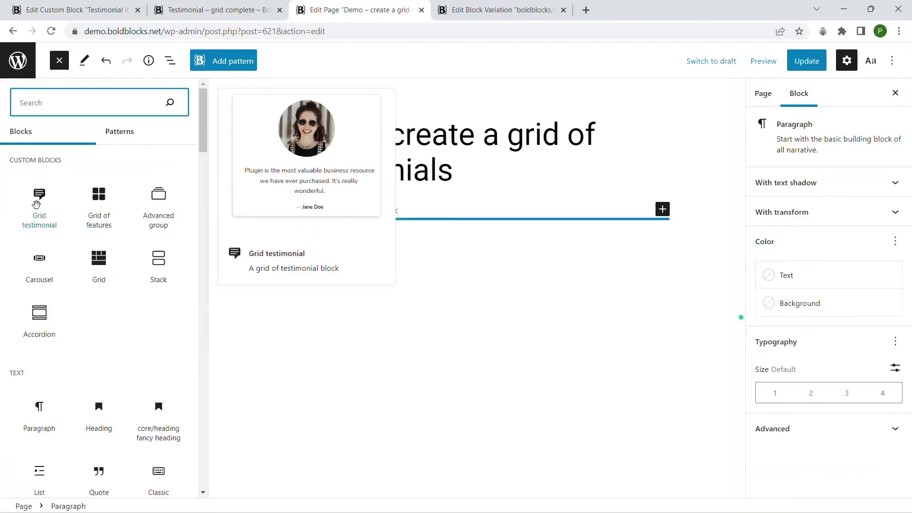
pyautogui.click(39, 204)
pyautogui.click(318, 180)
pyautogui.click(249, 250)
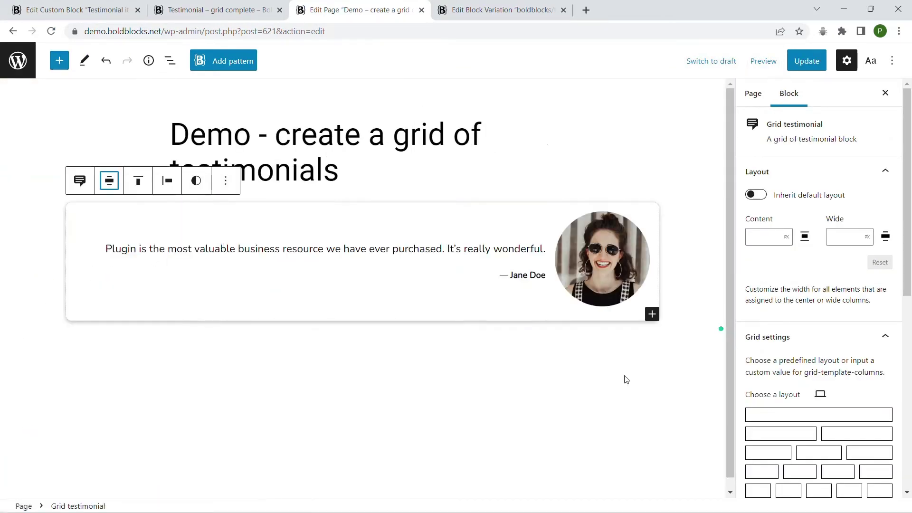
pyautogui.click(781, 434)
# Step: Add a second Testimonial card using the bearded man photo at 160 by 160
pyautogui.click(652, 314)
pyautogui.click(654, 371)
pyautogui.click(424, 261)
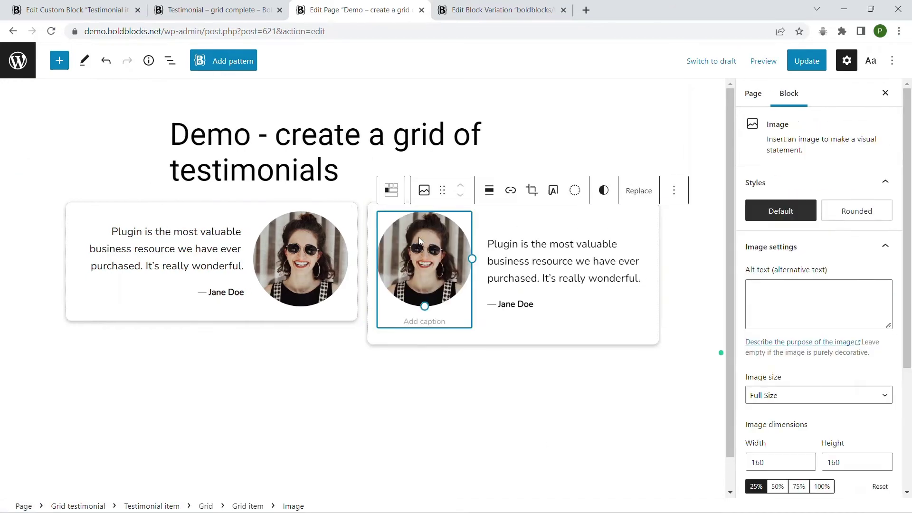
pyautogui.click(639, 191)
pyautogui.click(628, 223)
pyautogui.click(65, 200)
pyautogui.click(866, 477)
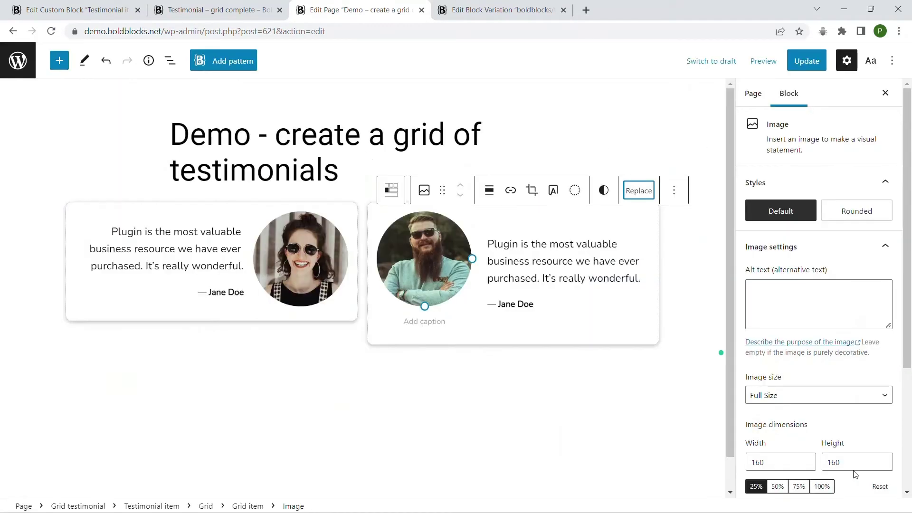
pyautogui.click(880, 486)
pyautogui.click(781, 462)
# Step: Copy the second testimonial from the finished grid page into the second card's quote
pyautogui.click(214, 9)
pyautogui.hotkey('ctrl', 'c')
pyautogui.click(360, 9)
pyautogui.tripleClick(556, 235)
pyautogui.hotkey('ctrl', 'v')
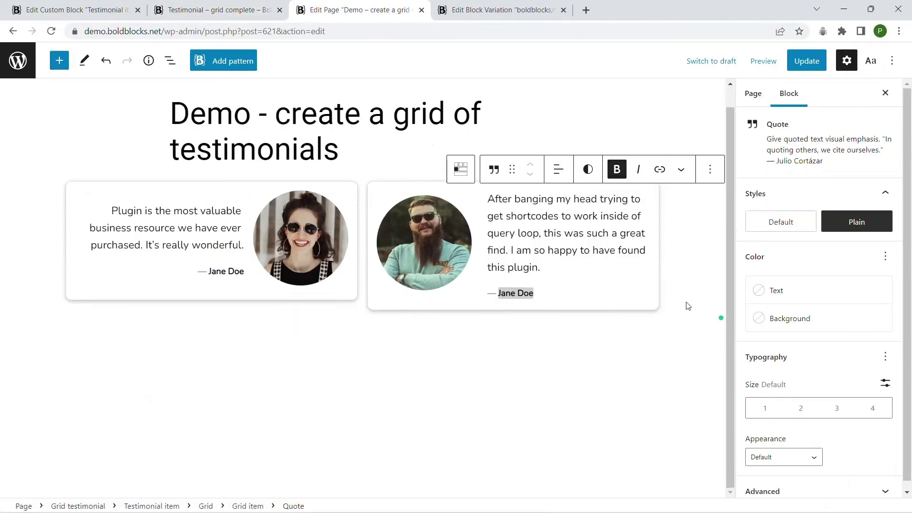
# Step: Give the first card's inner grid 100% height on the demo page
pyautogui.click(79, 186)
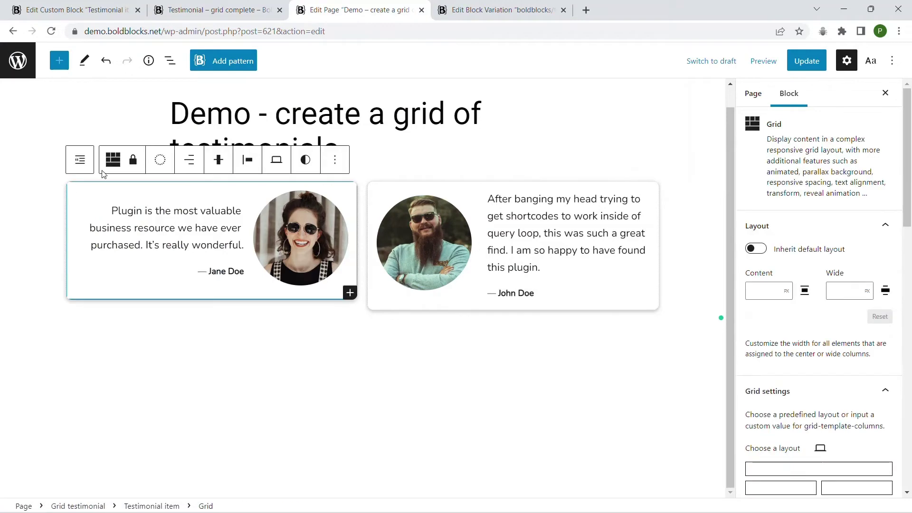
pyautogui.scroll(-5, 820, 321)
pyautogui.click(820, 396)
pyautogui.click(797, 447)
pyautogui.click(385, 189)
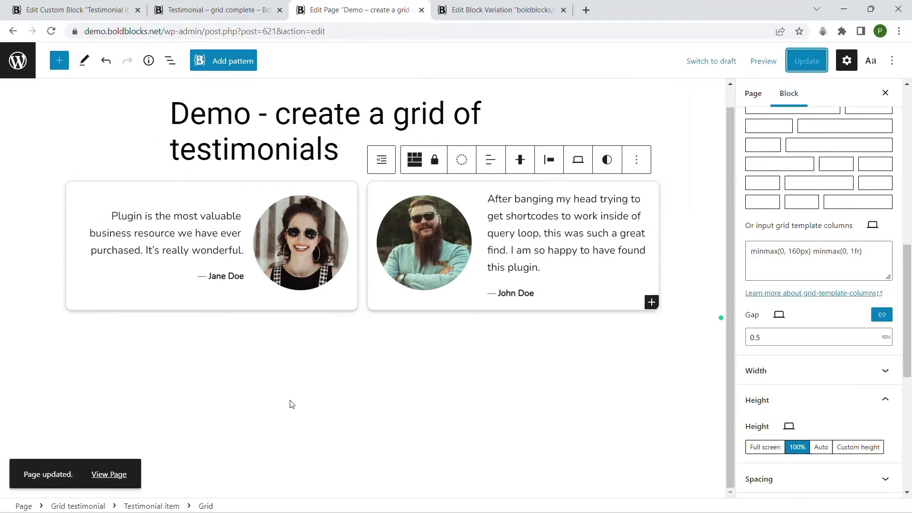
# Step: Open the published page in a new tab and save the custom block template at 100% height
pyautogui.rightClick(108, 473)
pyautogui.click(136, 438)
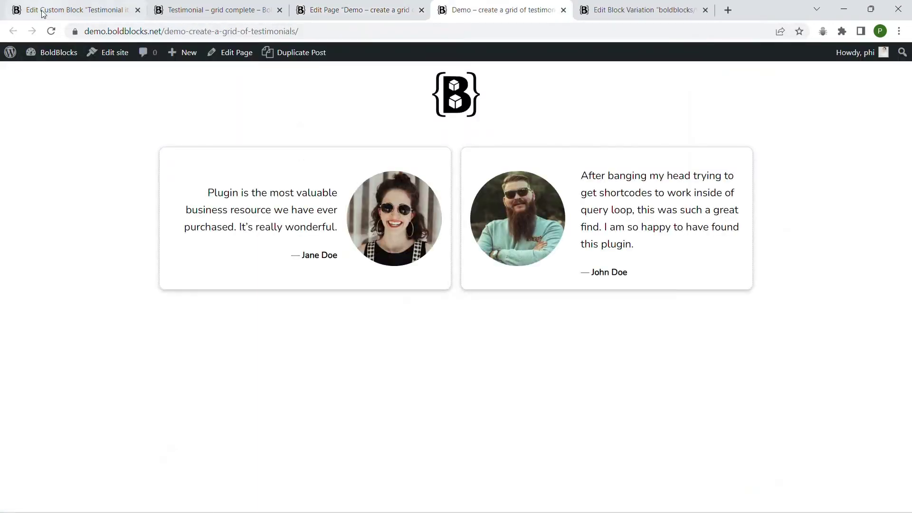
pyautogui.click(43, 13)
pyautogui.click(820, 92)
pyautogui.scroll(-5, 803, 284)
pyautogui.scroll(-3, 803, 284)
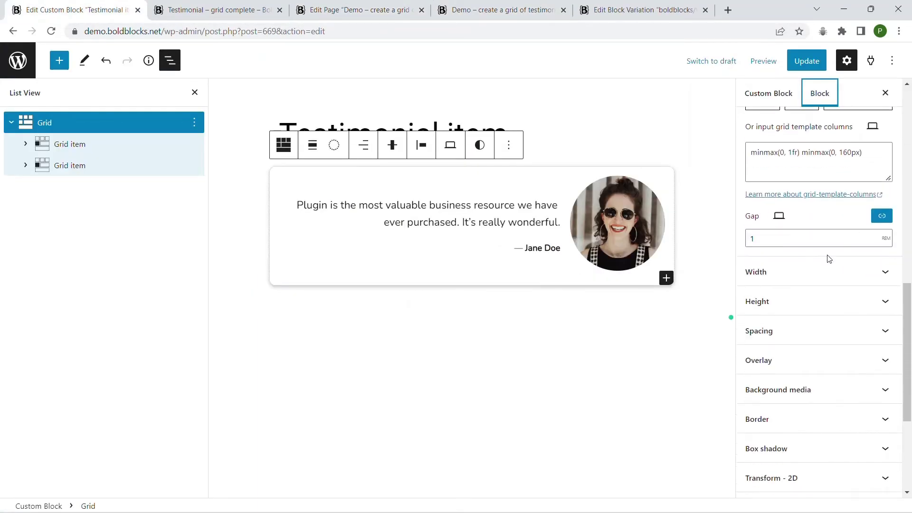
pyautogui.click(803, 301)
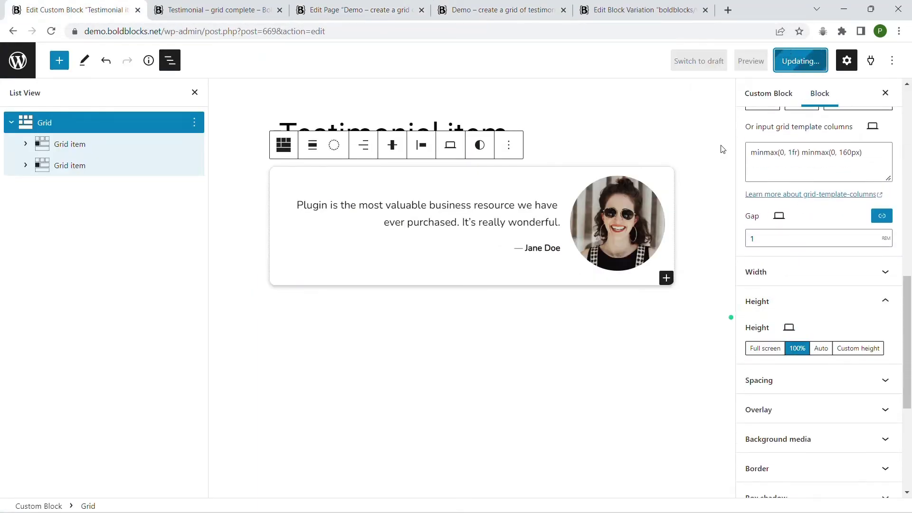
pyautogui.click(644, 10)
# Step: Set the variation's height to 100%, then reload the demo page editor and select a card
pyautogui.click(824, 93)
pyautogui.scroll(-5, 802, 285)
pyautogui.click(770, 399)
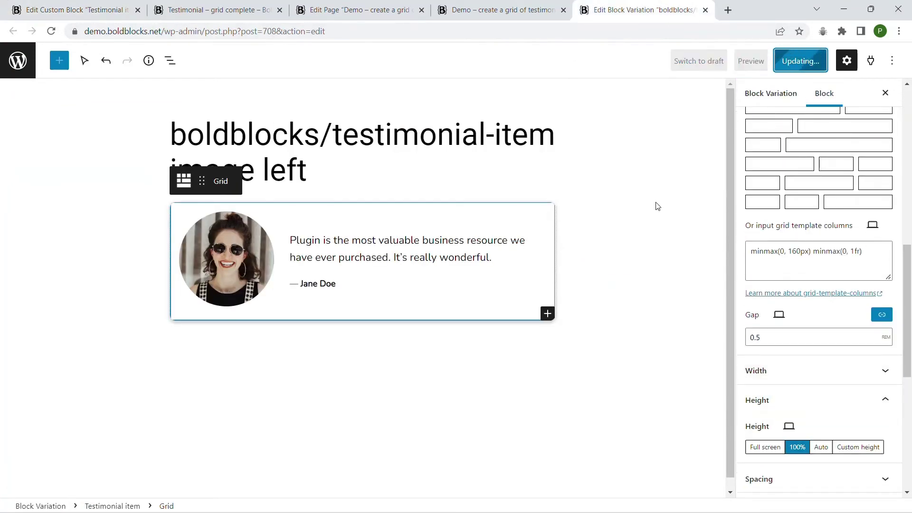
pyautogui.click(352, 9)
pyautogui.click(51, 31)
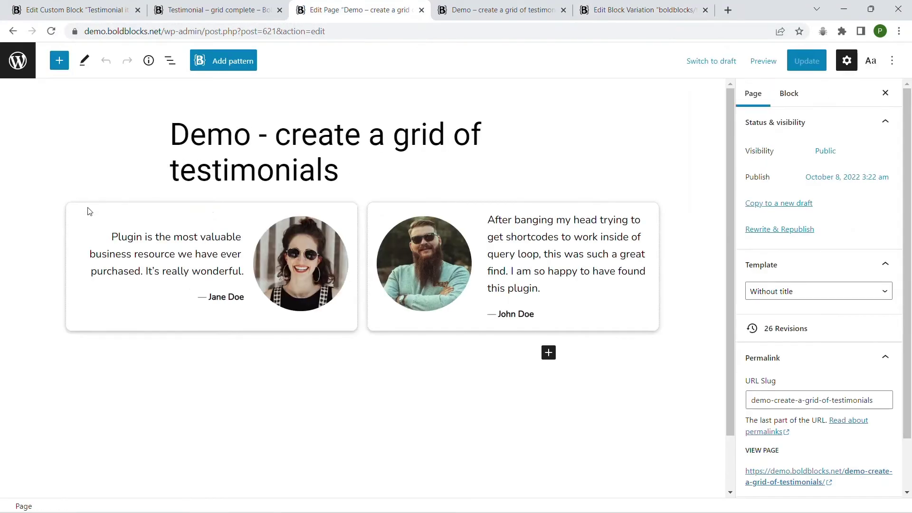
pyautogui.click(85, 214)
# Step: Add a third Testimonial card using the woman's photo from the Media Library
pyautogui.click(78, 506)
pyautogui.click(651, 325)
pyautogui.click(590, 380)
pyautogui.click(301, 400)
pyautogui.click(515, 329)
pyautogui.click(325, 192)
pyautogui.click(866, 479)
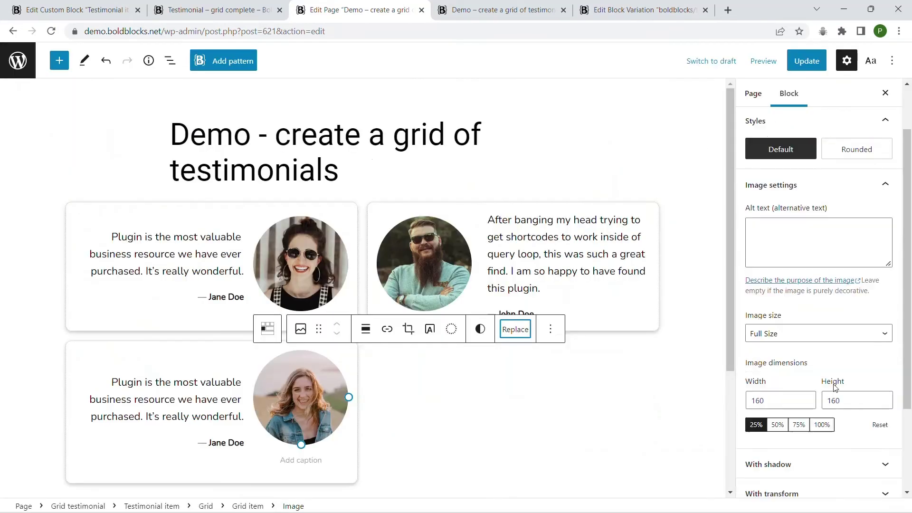
pyautogui.write('160')
# Step: Copy the third testimonial from the finished grid page into the third card's quote
pyautogui.click(214, 10)
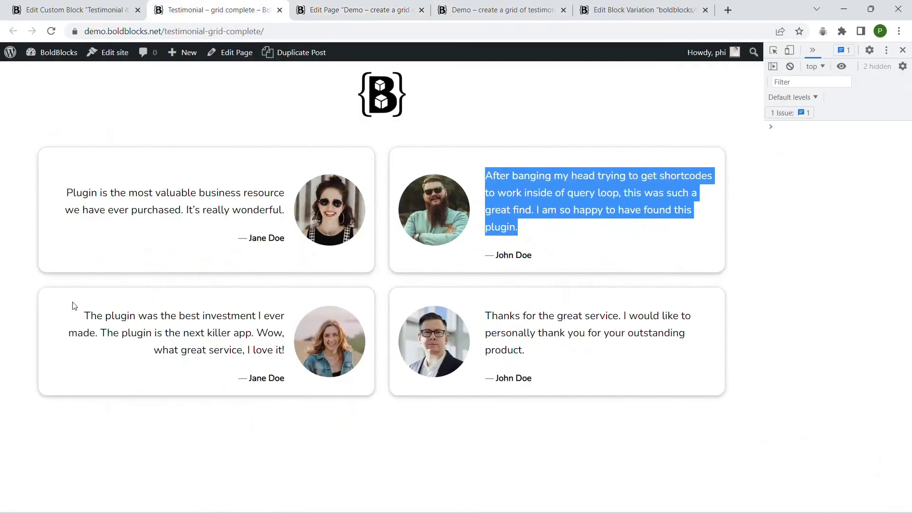
pyautogui.tripleClick(178, 332)
pyautogui.hotkey('ctrl', 'c')
pyautogui.click(354, 9)
pyautogui.hotkey('ctrl', 'v')
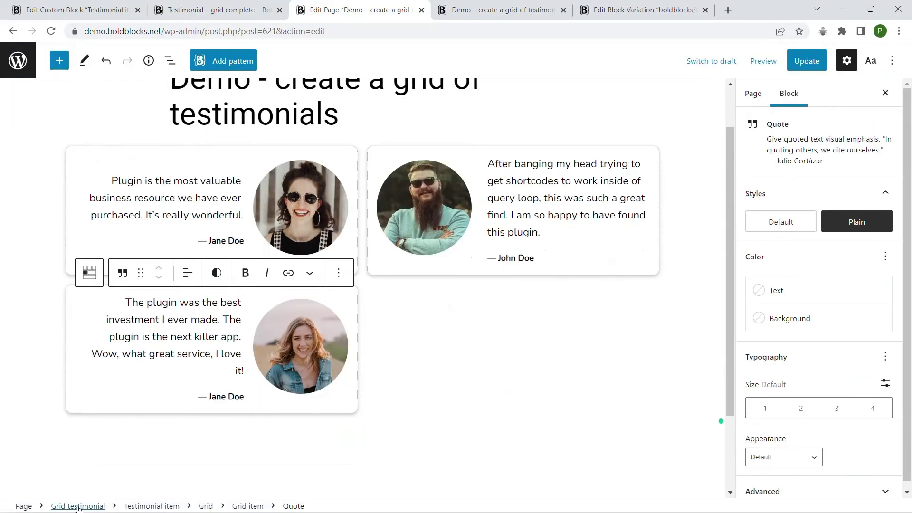
# Step: Add a fourth Testimonial card using the man in glasses photo
pyautogui.click(78, 506)
pyautogui.click(720, 422)
pyautogui.click(654, 363)
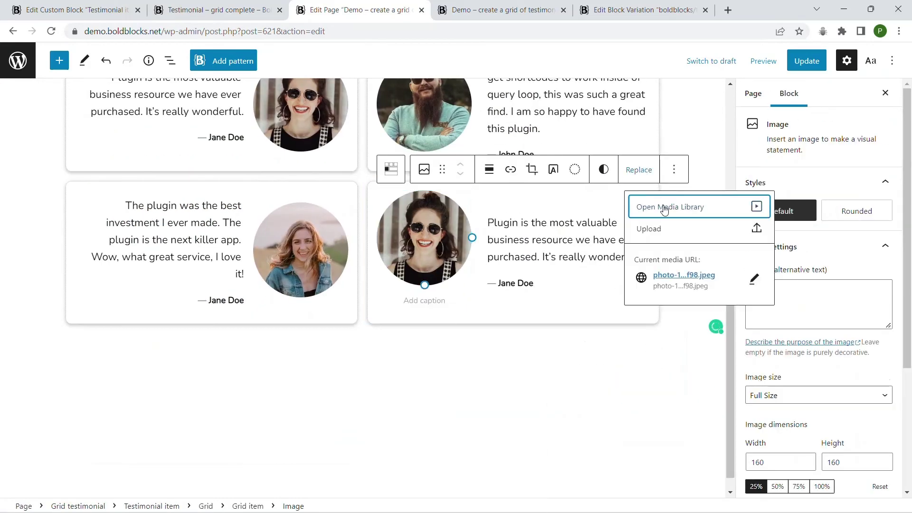
pyautogui.click(428, 243)
pyautogui.click(635, 169)
pyautogui.click(27, 73)
pyautogui.click(867, 477)
# Step: Set the fourth card's citation name to John Doe and select the whole Grid testimonial
pyautogui.doubleClick(515, 283)
pyautogui.write('J')
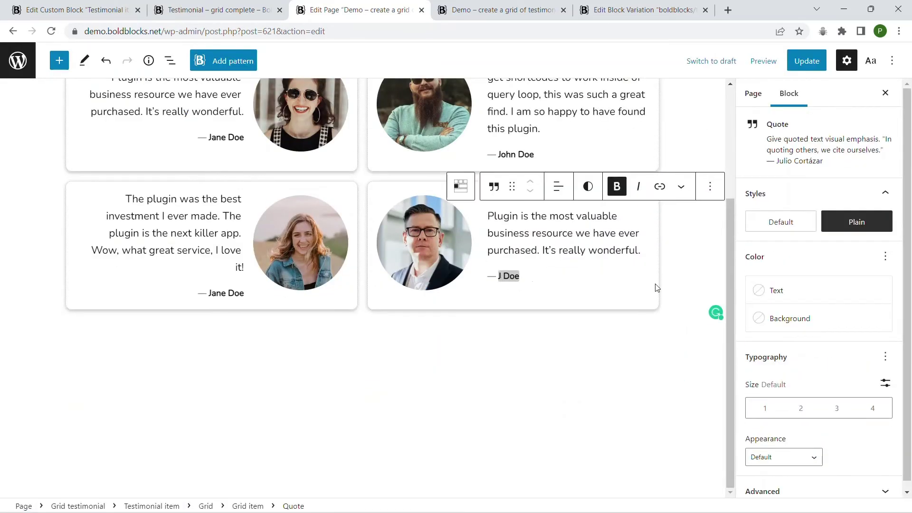
pyautogui.click(417, 203)
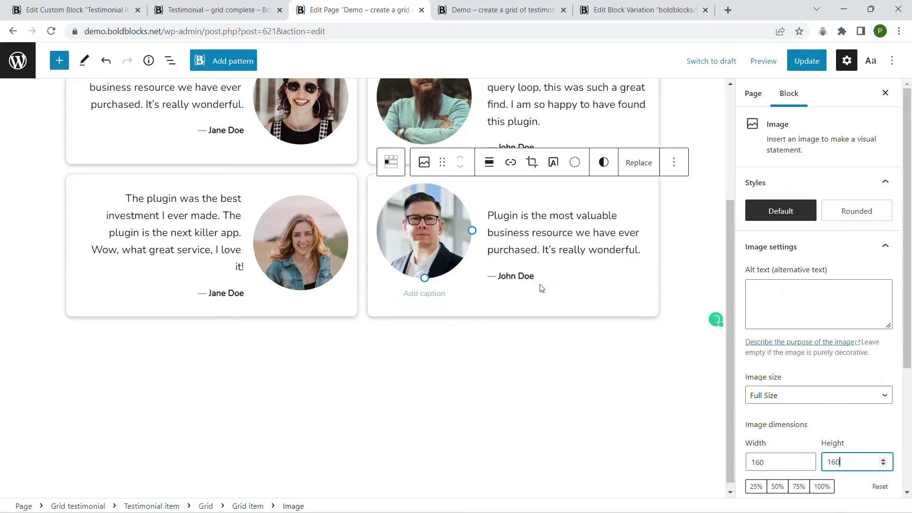
pyautogui.scroll(5, 416, 203)
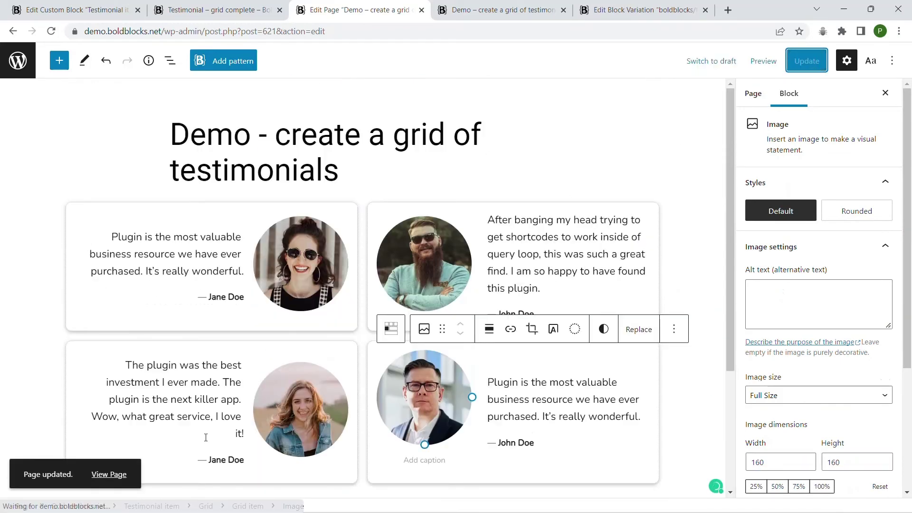
pyautogui.click(79, 506)
# Step: Switch the editor preview to Tablet width
pyautogui.click(764, 60)
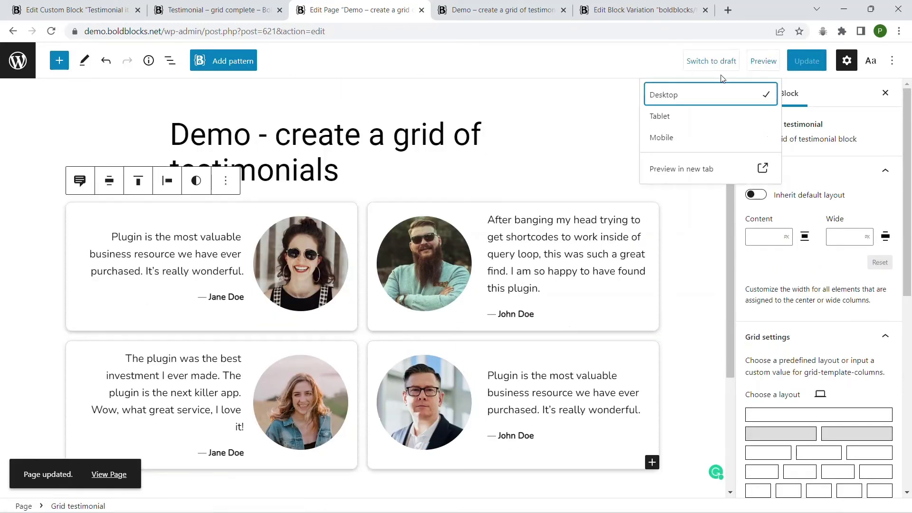
pyautogui.click(663, 116)
pyautogui.click(653, 163)
pyautogui.scroll(-5, 581, 230)
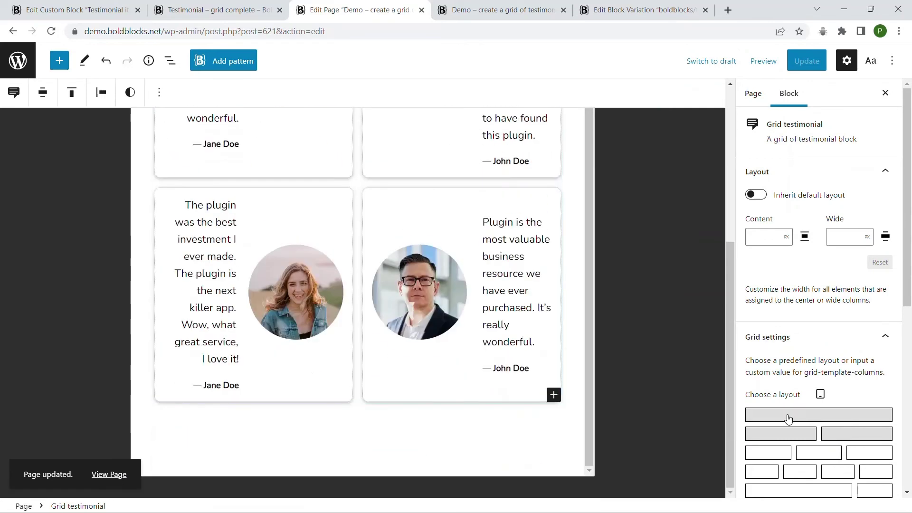